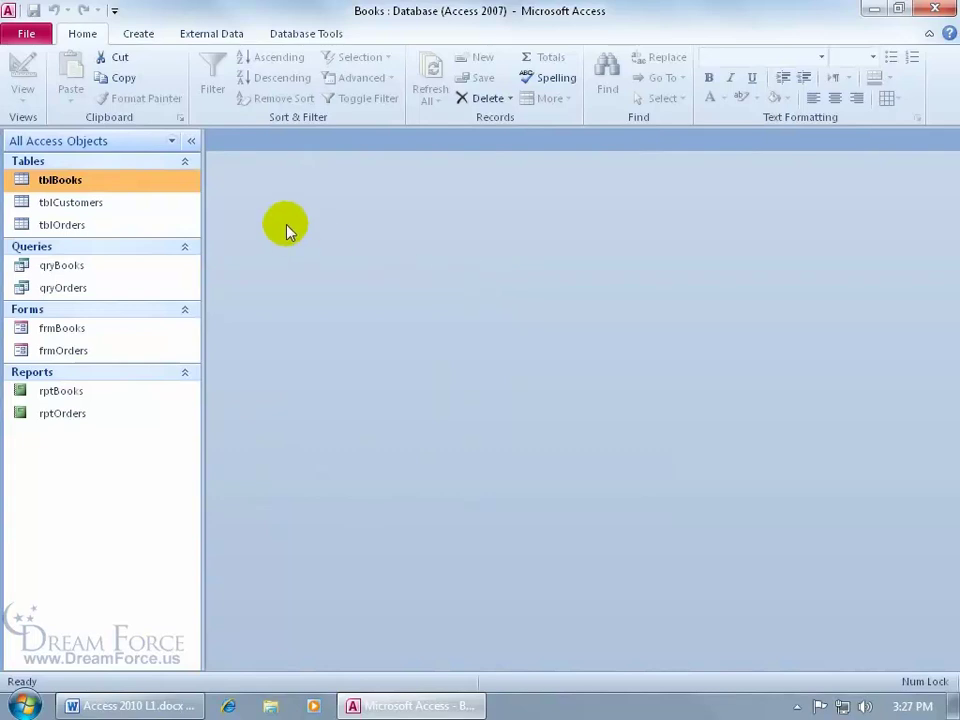
# Step: Open tblBooks and tblCustomers, switch back to tblBooks, then close both tables
pyautogui.doubleClick(79, 183)
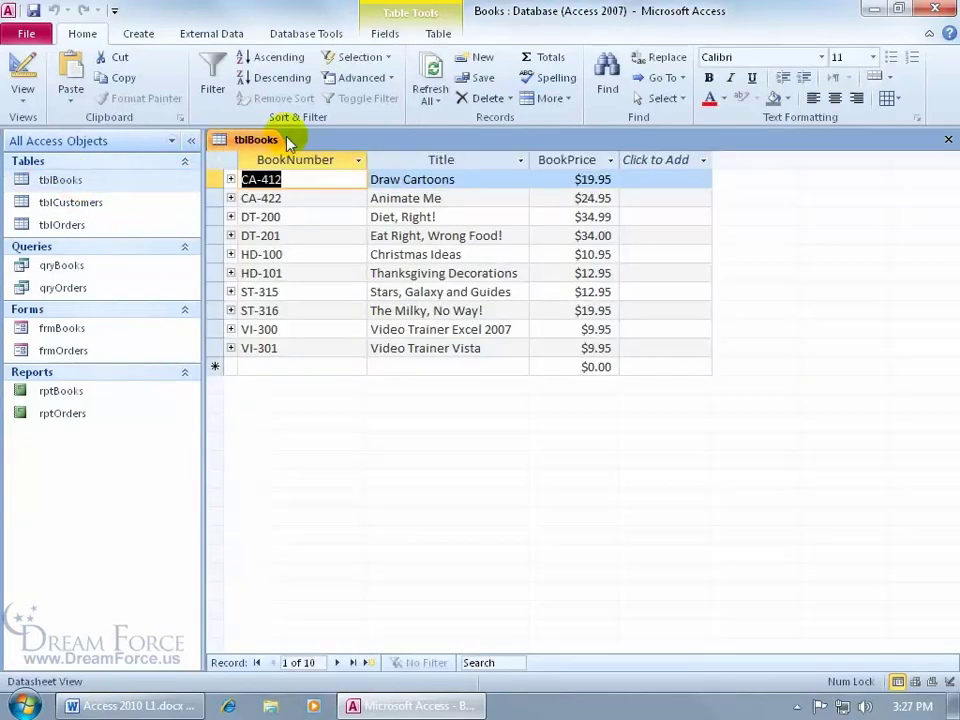
pyautogui.doubleClick(112, 208)
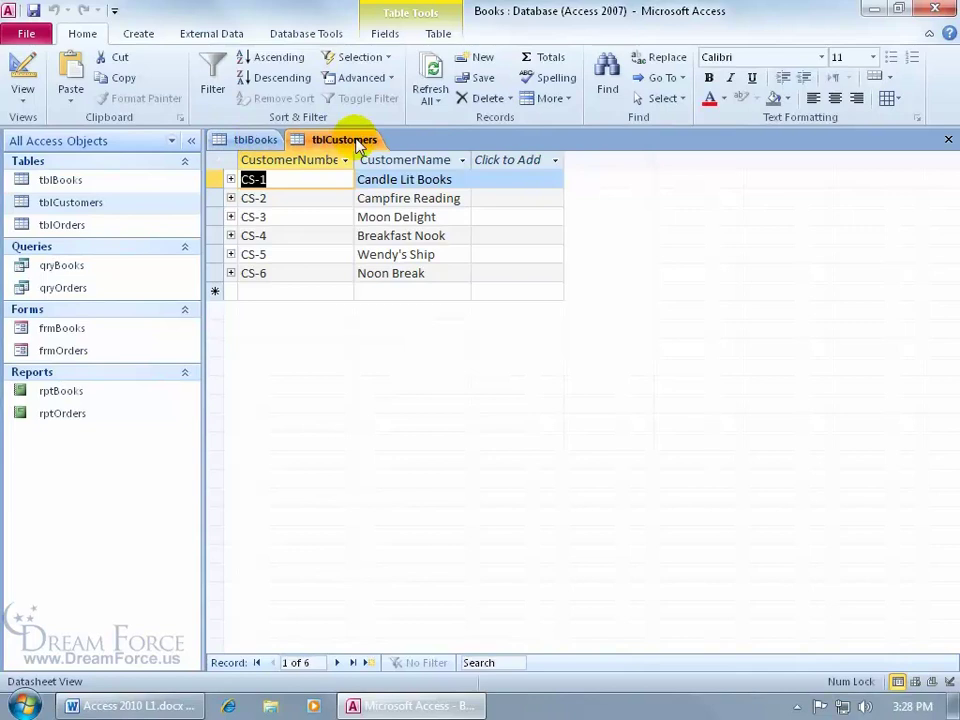
pyautogui.click(257, 142)
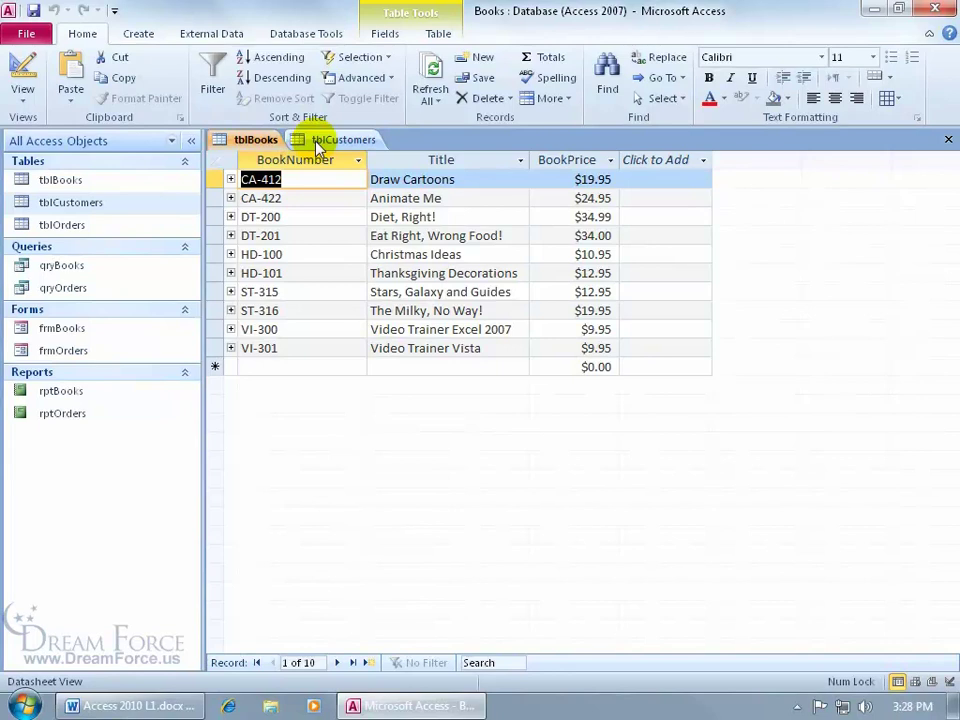
pyautogui.click(947, 141)
pyautogui.click(947, 141)
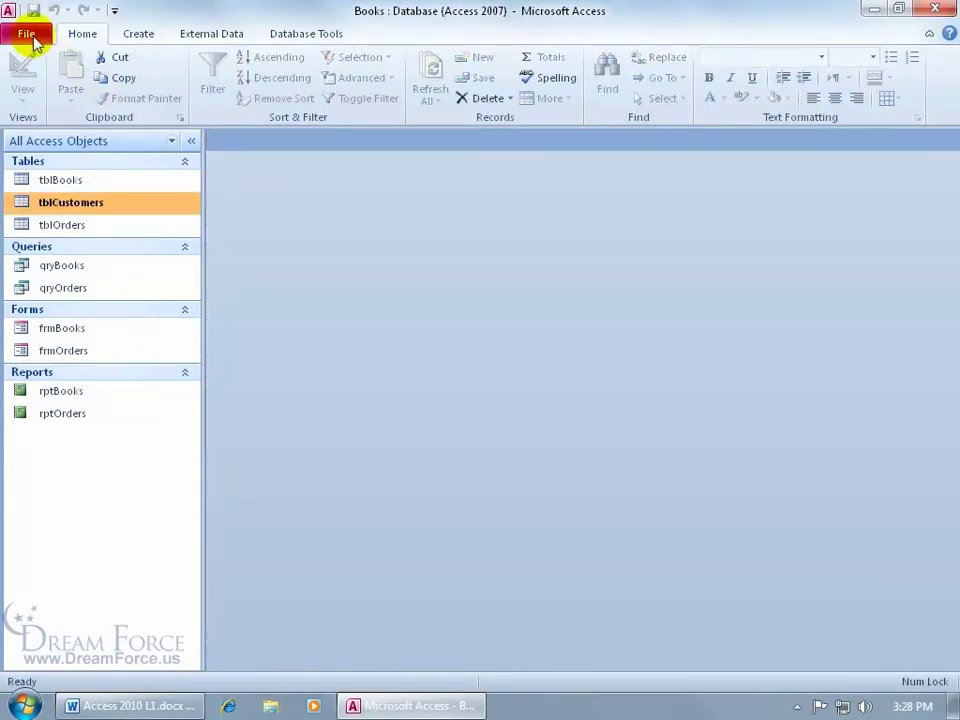
# Step: Set Document Window Options to Overlapping Windows in the current database options and confirm
pyautogui.click(27, 36)
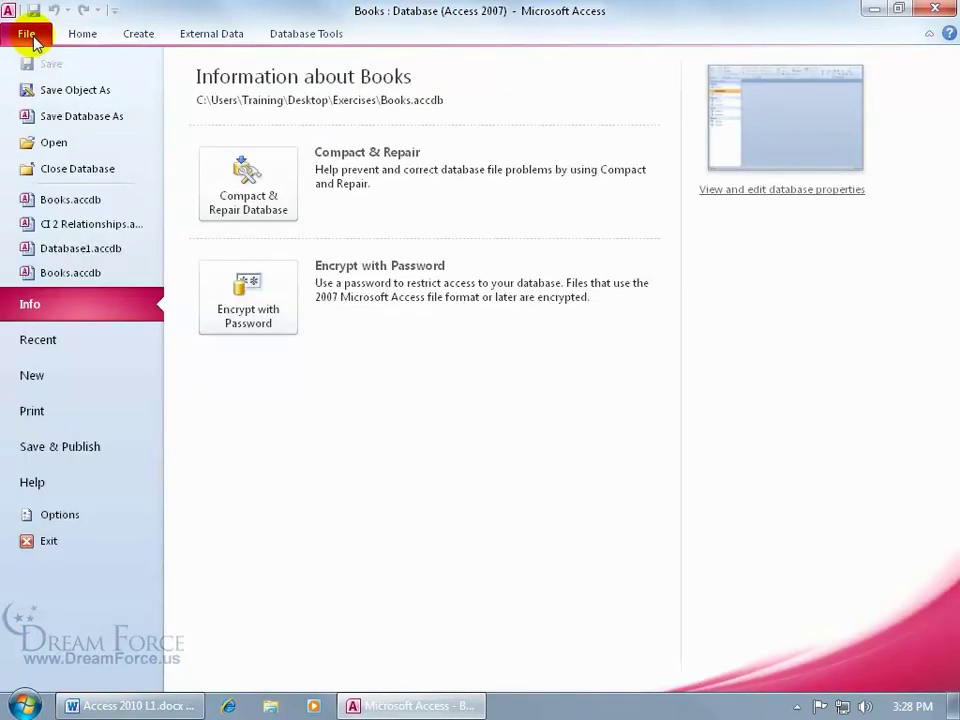
pyautogui.click(48, 512)
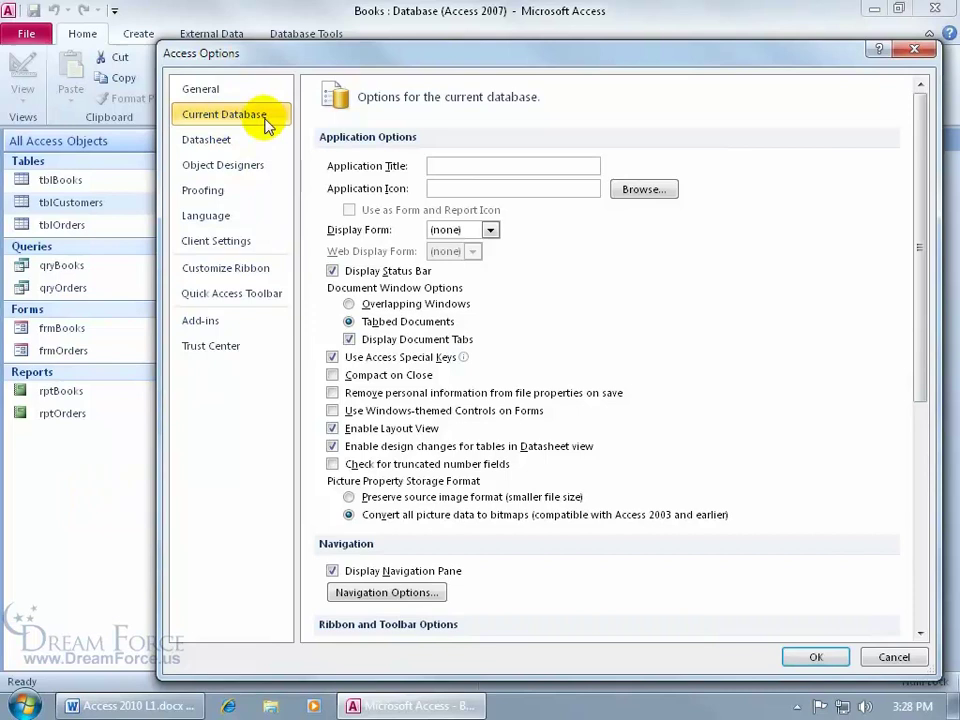
pyautogui.click(451, 304)
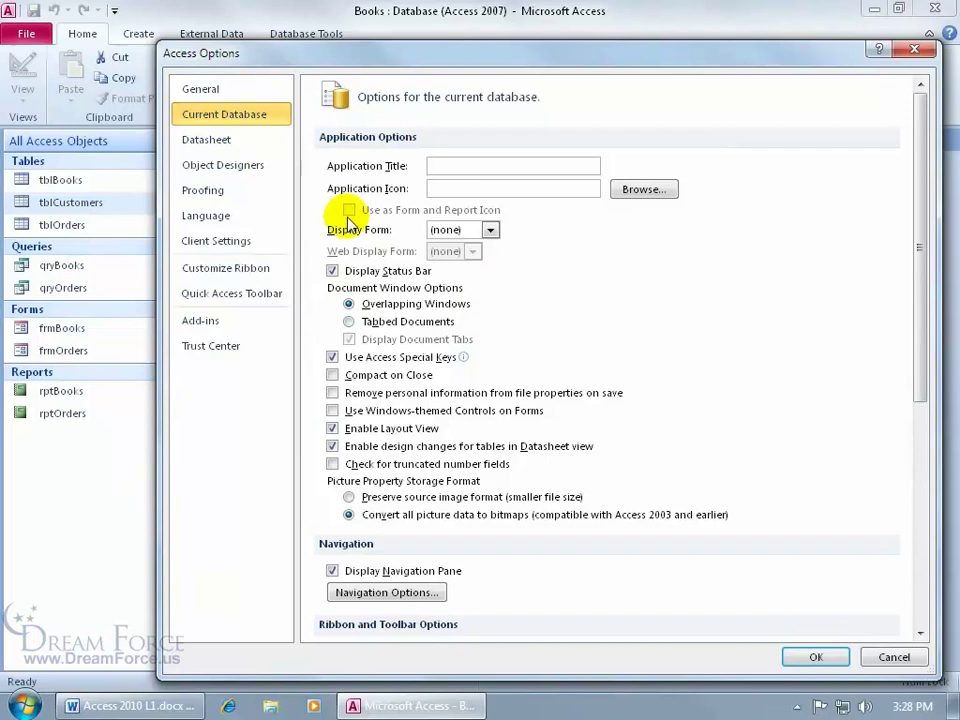
pyautogui.click(472, 318)
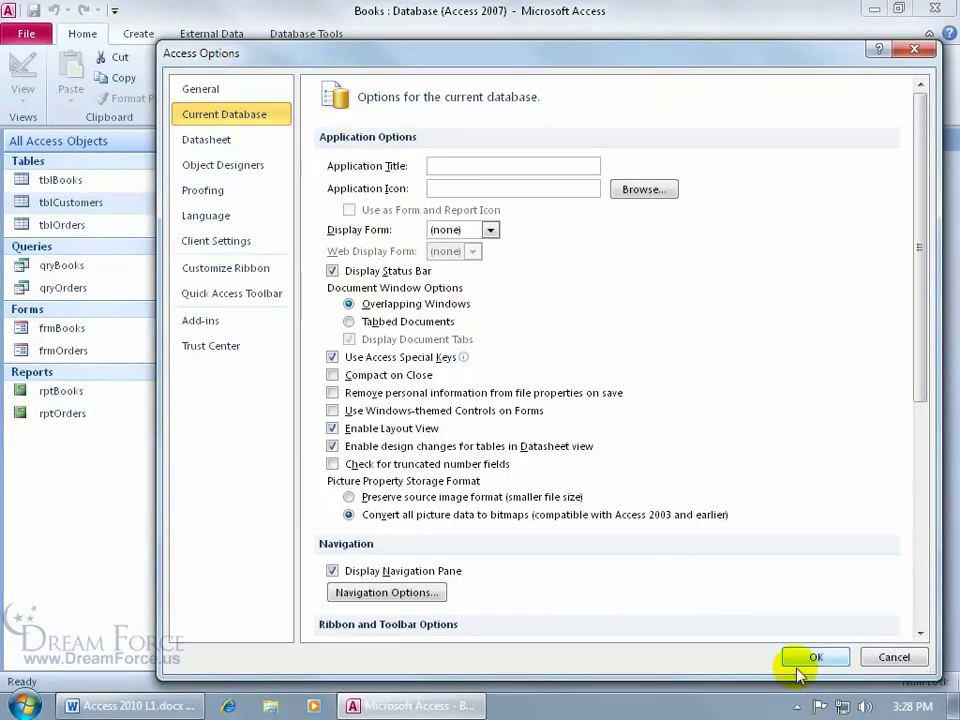
pyautogui.click(810, 660)
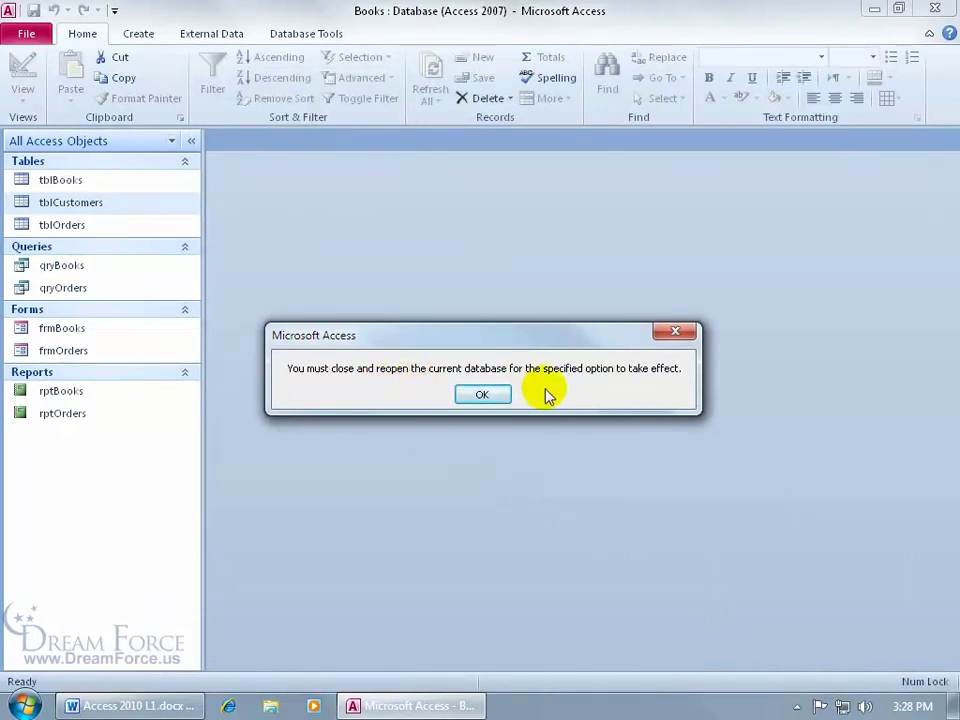
# Step: Acknowledge the reopen notice, close Books.accdb, and reopen it from the recent files list
pyautogui.click(497, 395)
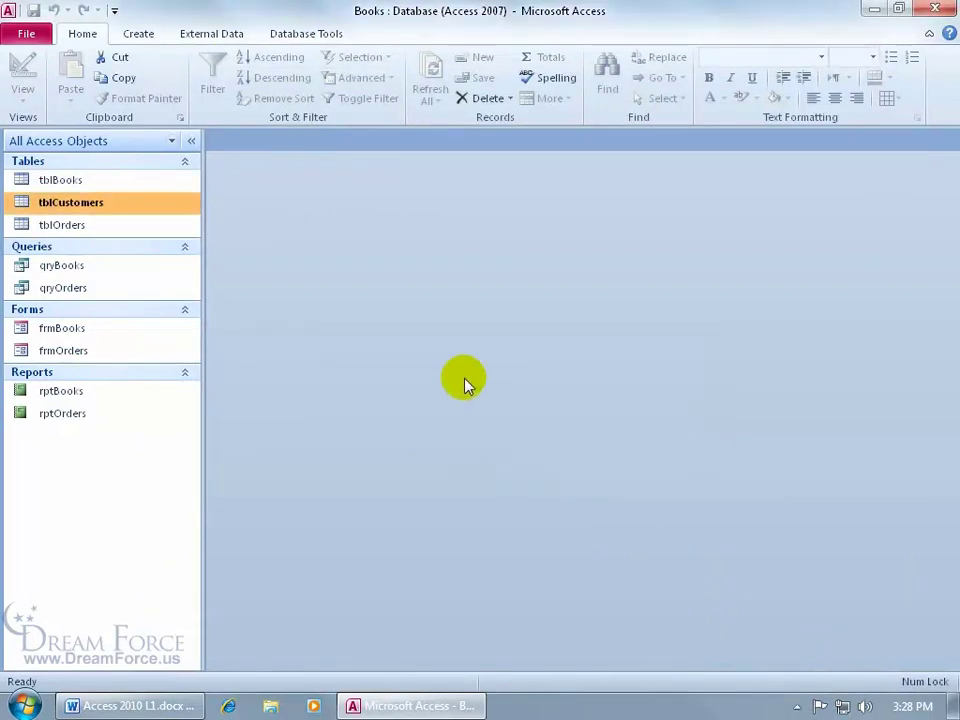
pyautogui.click(20, 34)
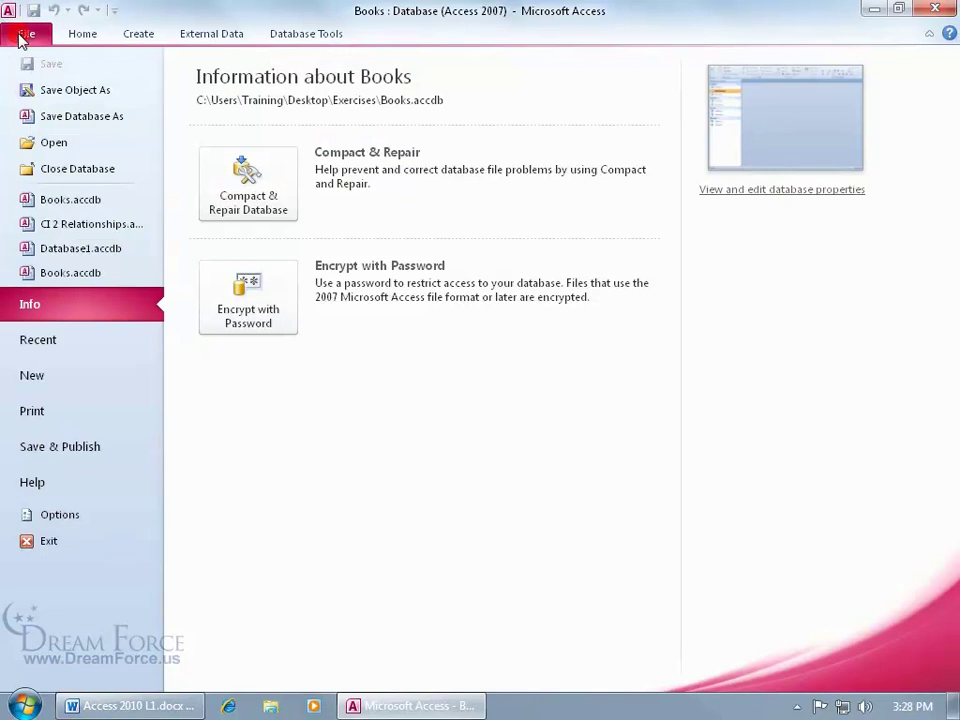
pyautogui.click(40, 169)
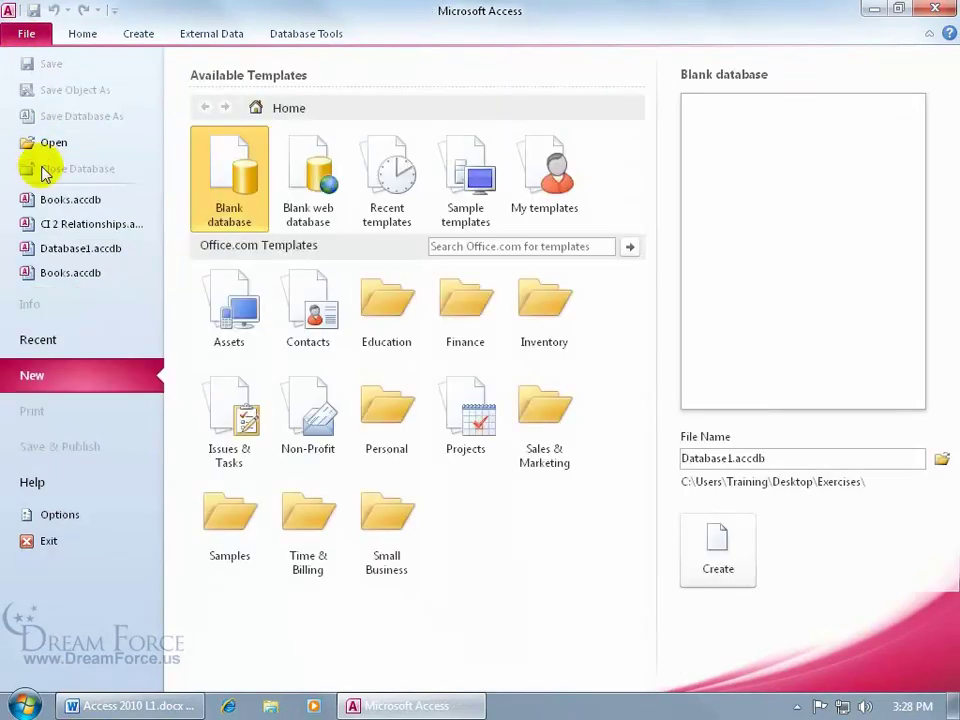
pyautogui.click(88, 203)
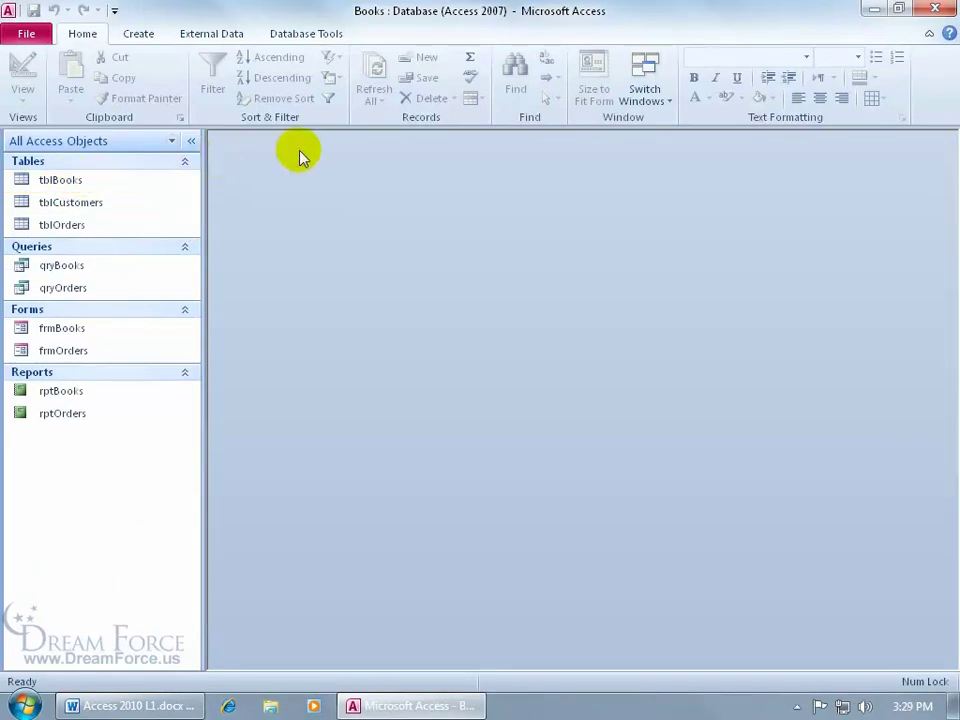
# Step: Open tblBooks and tblCustomers as windows, shift tblCustomers aside, and bring tblBooks forward
pyautogui.doubleClick(108, 189)
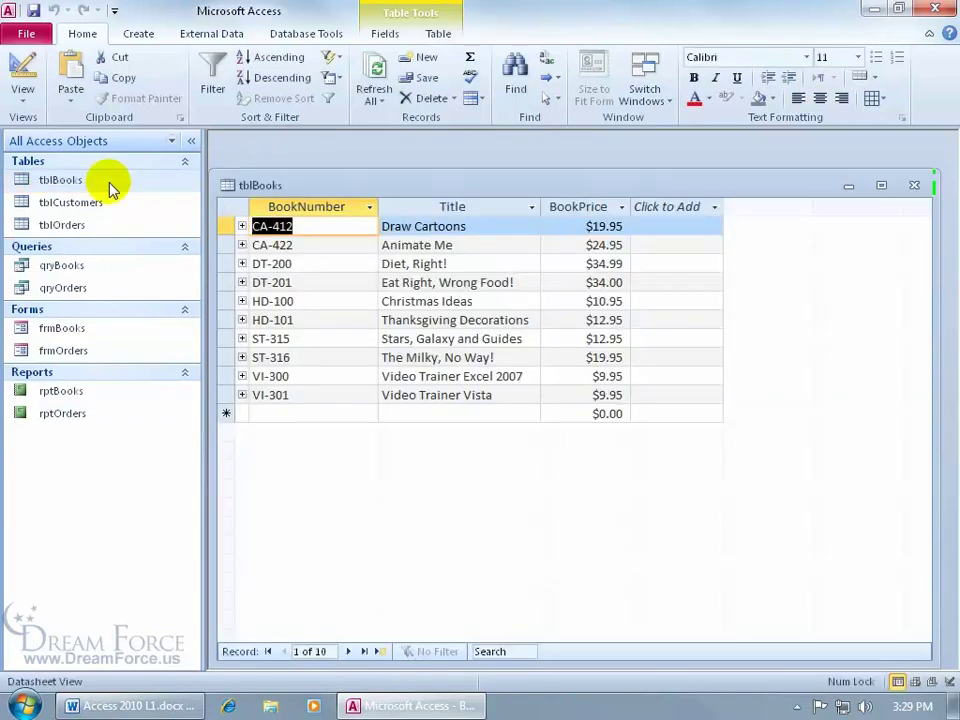
pyautogui.doubleClick(76, 206)
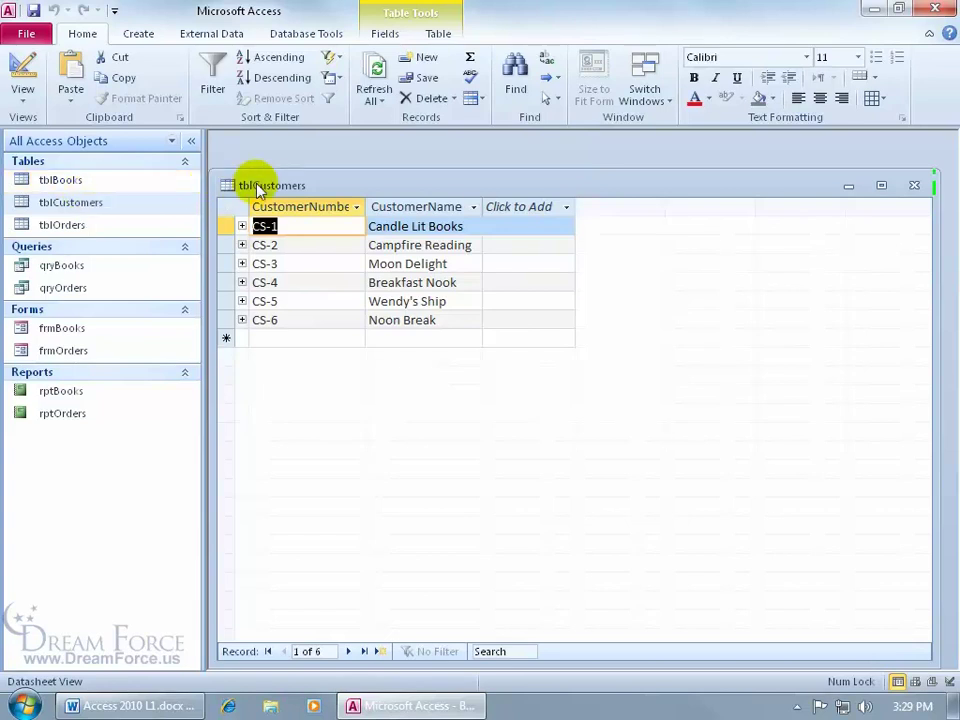
pyautogui.moveTo(275, 185); pyautogui.dragTo(325, 224)
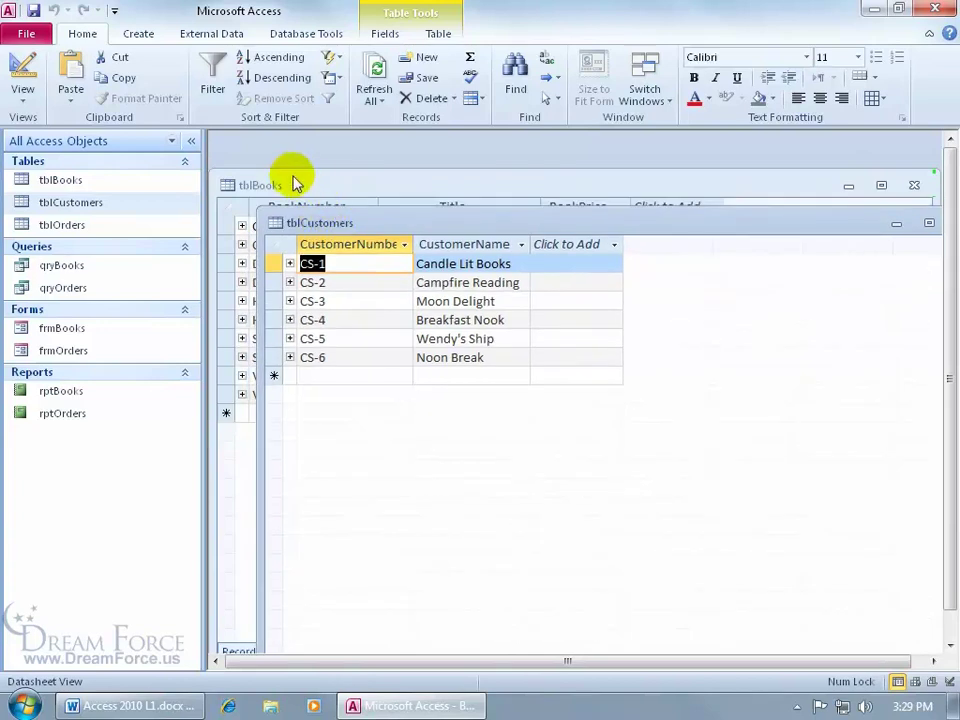
pyautogui.click(310, 184)
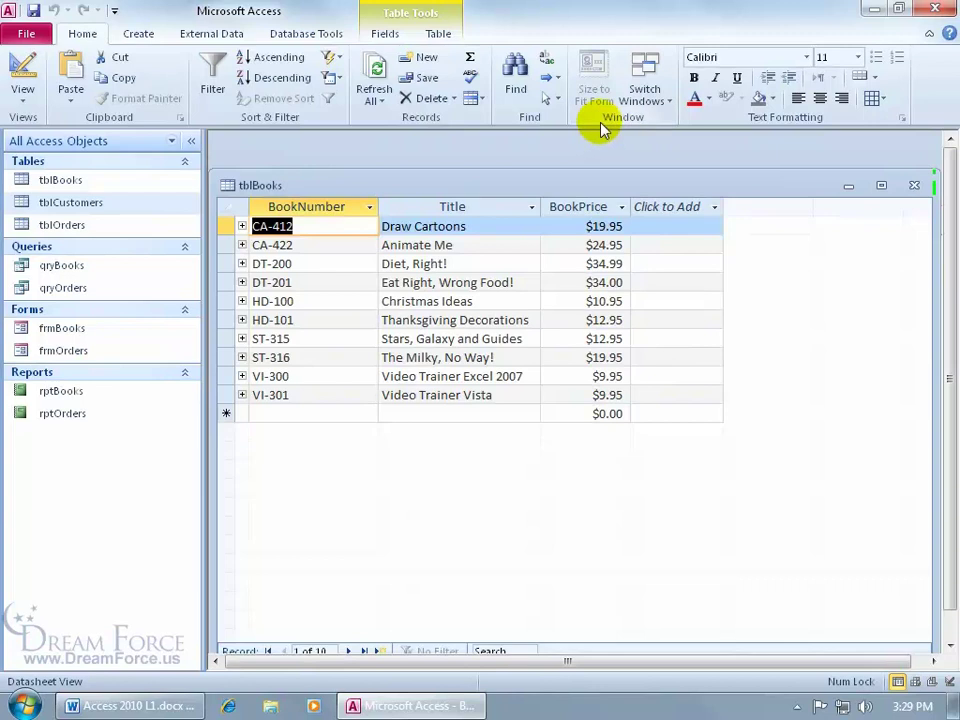
# Step: Use Switch Windows to bring tblBooks, then tblCustomers forward, and move tblCustomers up and left
pyautogui.moveTo(598, 182); pyautogui.dragTo(620, 248)
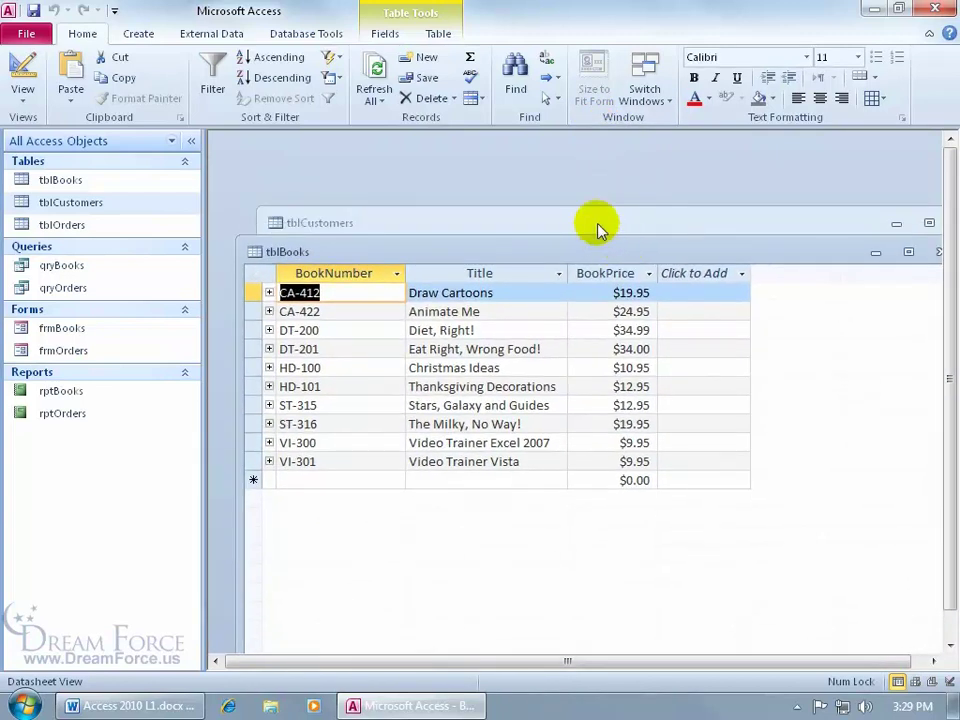
pyautogui.click(598, 222)
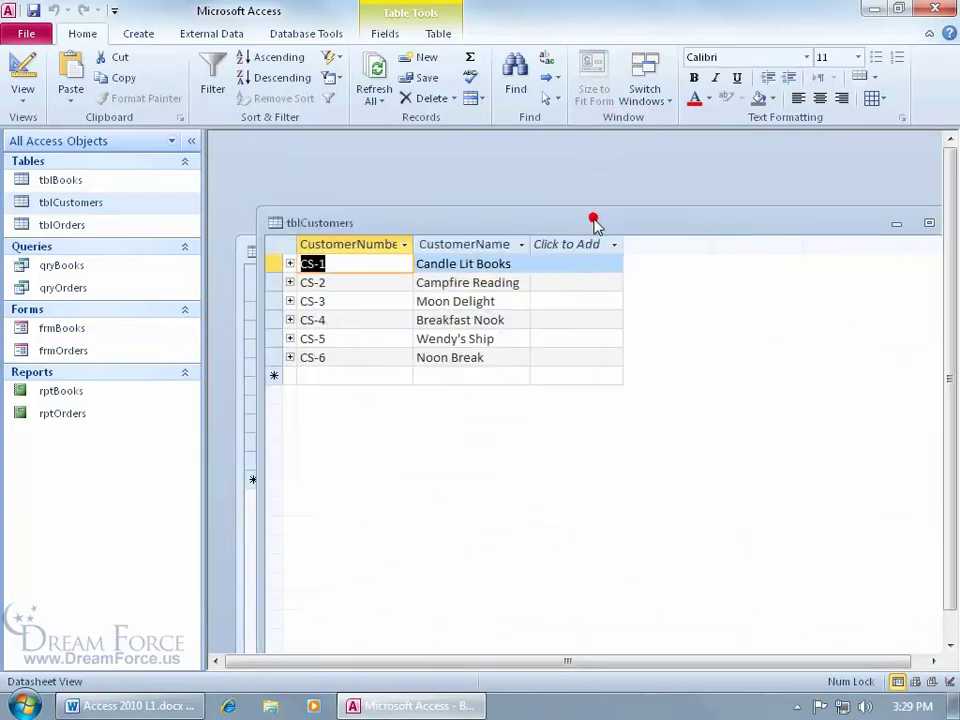
pyautogui.click(645, 95)
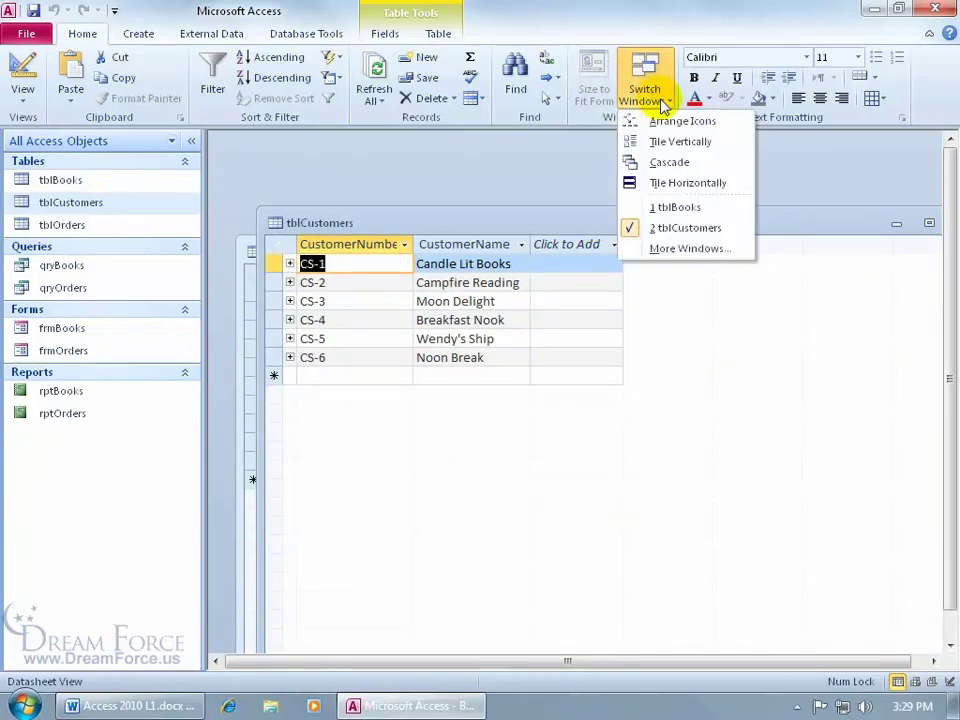
pyautogui.click(683, 208)
pyautogui.click(645, 90)
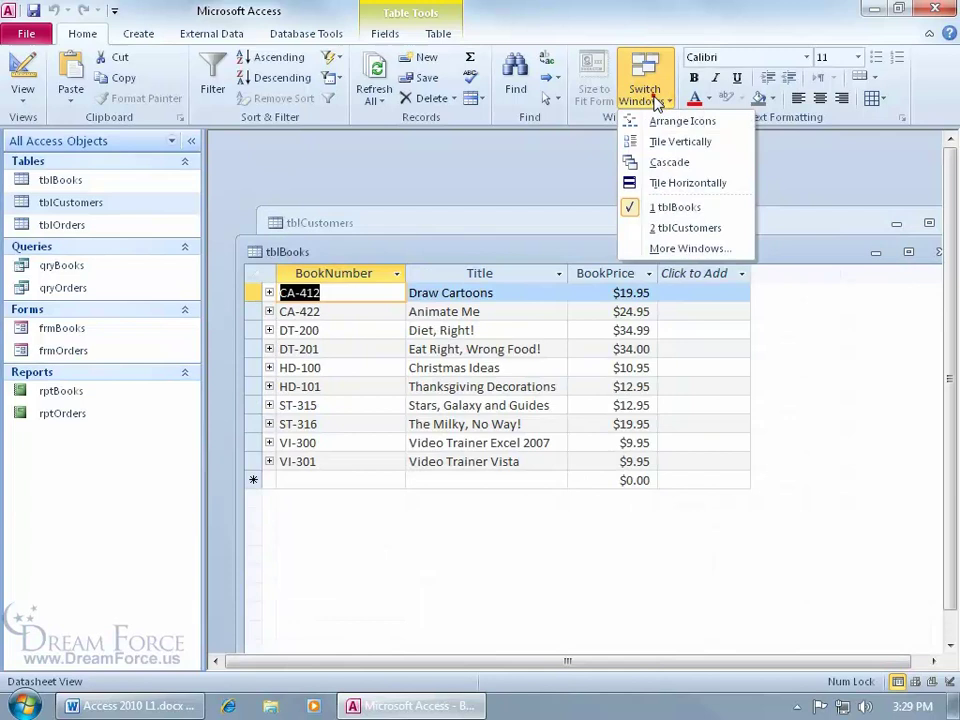
pyautogui.click(690, 230)
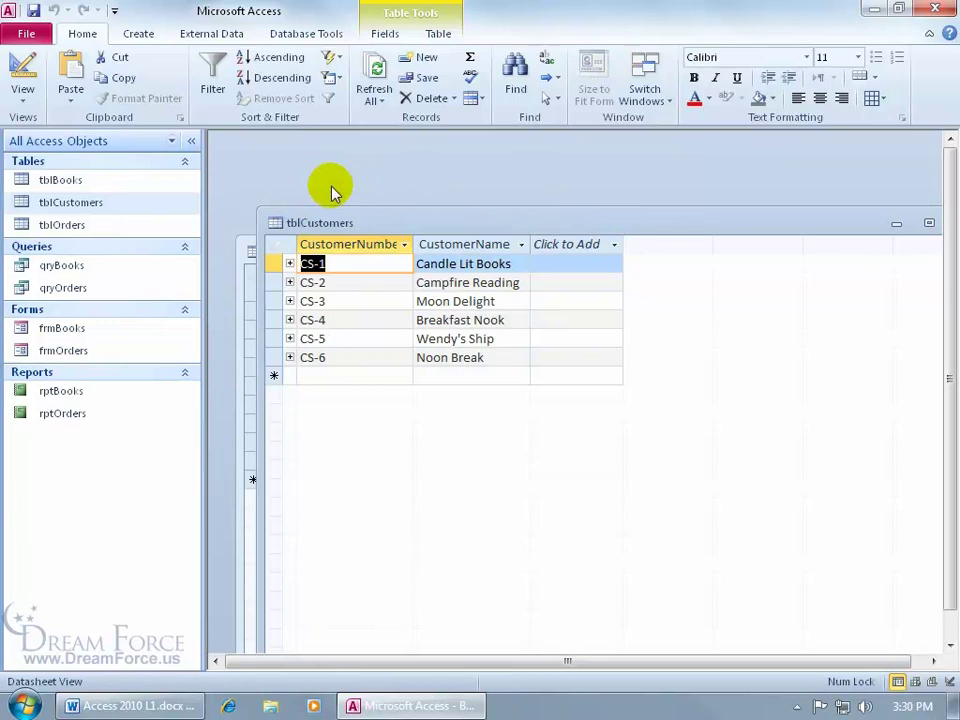
pyautogui.moveTo(421, 218); pyautogui.dragTo(378, 165)
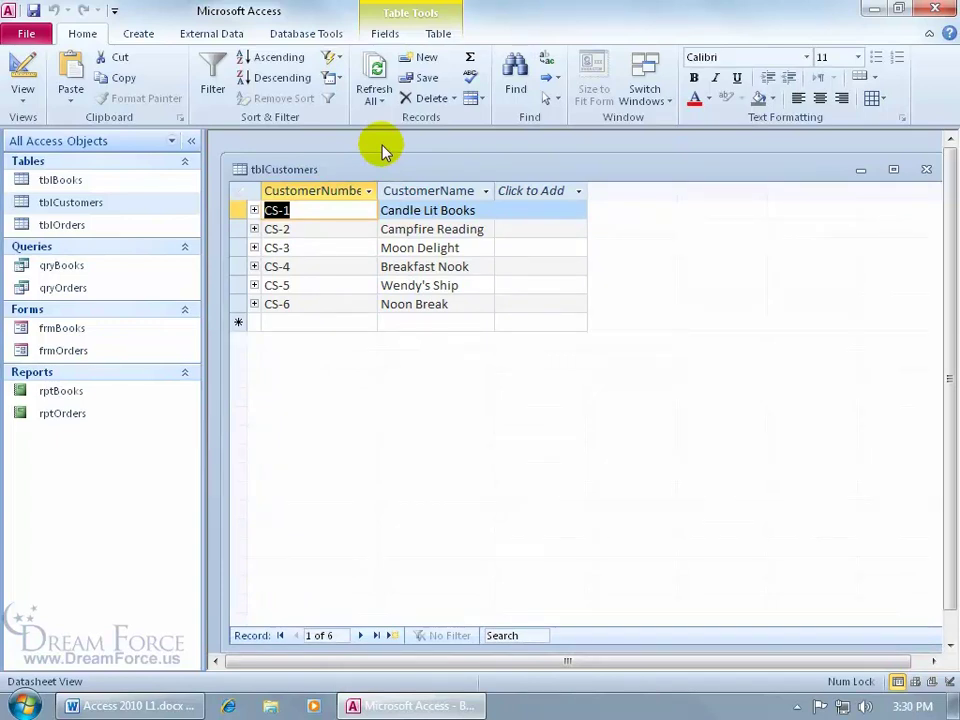
# Step: Close both table windows, then choose Tabbed Documents with Display Document Tabs turned off
pyautogui.click(925, 170)
pyautogui.click(938, 251)
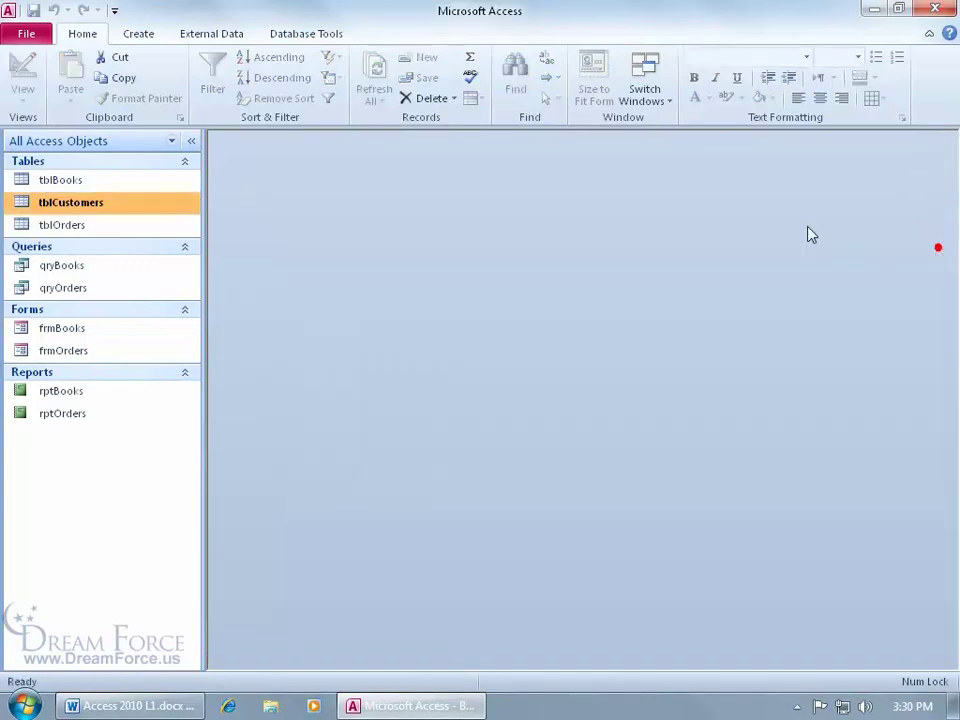
pyautogui.click(27, 35)
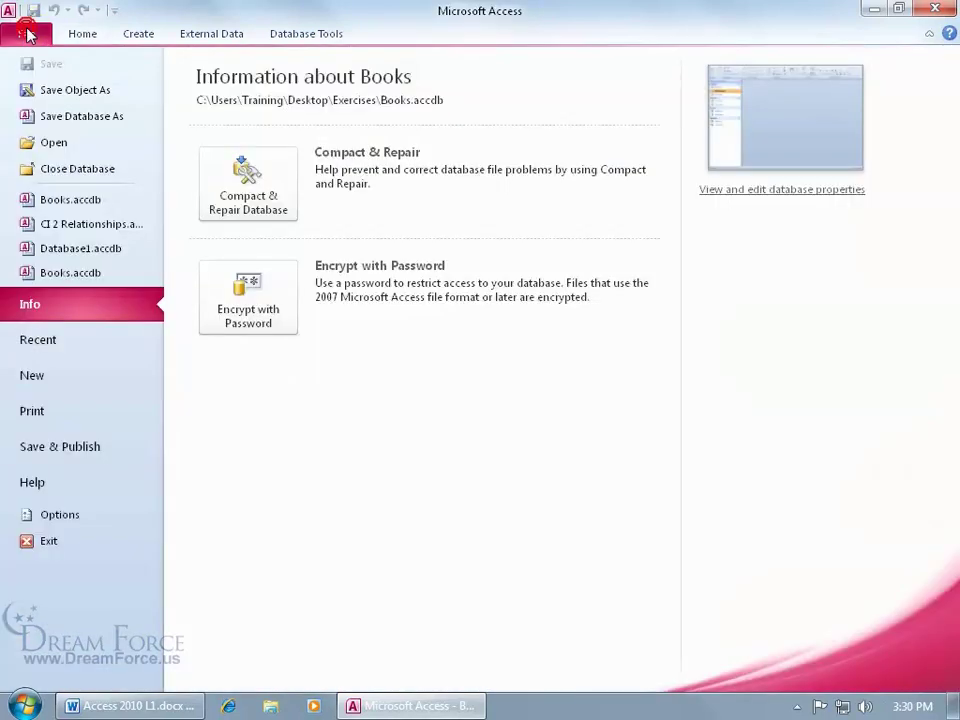
pyautogui.click(64, 516)
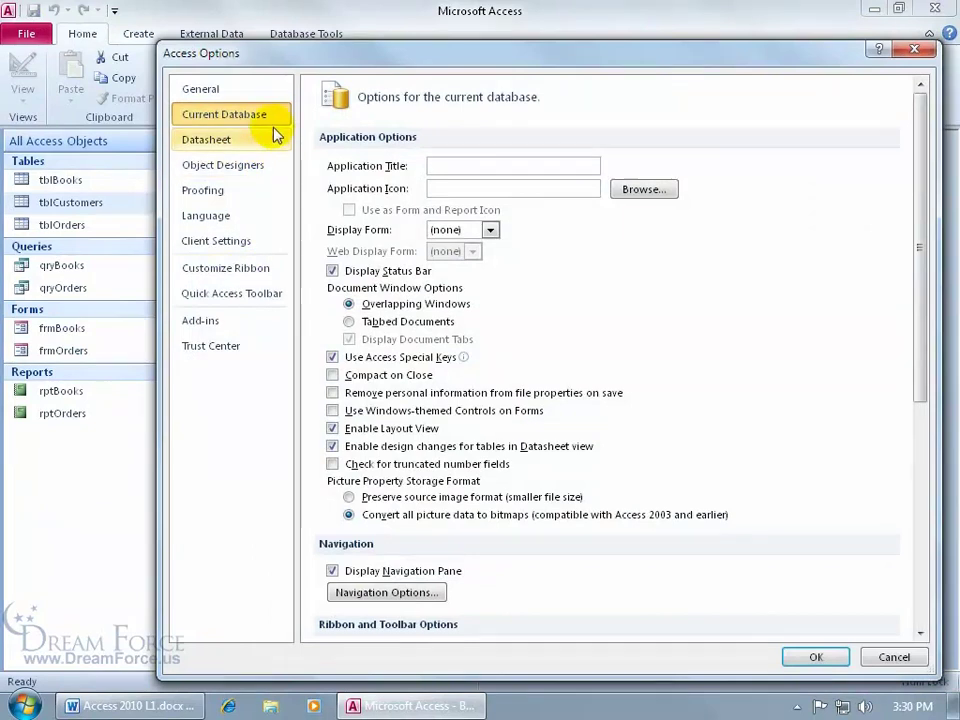
pyautogui.click(379, 321)
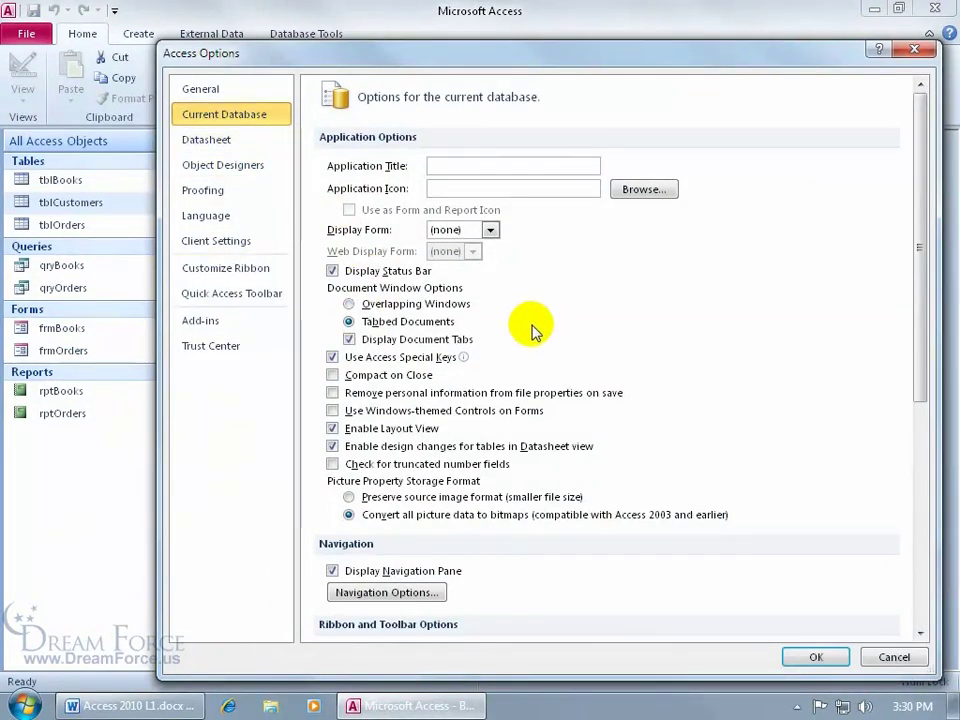
pyautogui.click(349, 339)
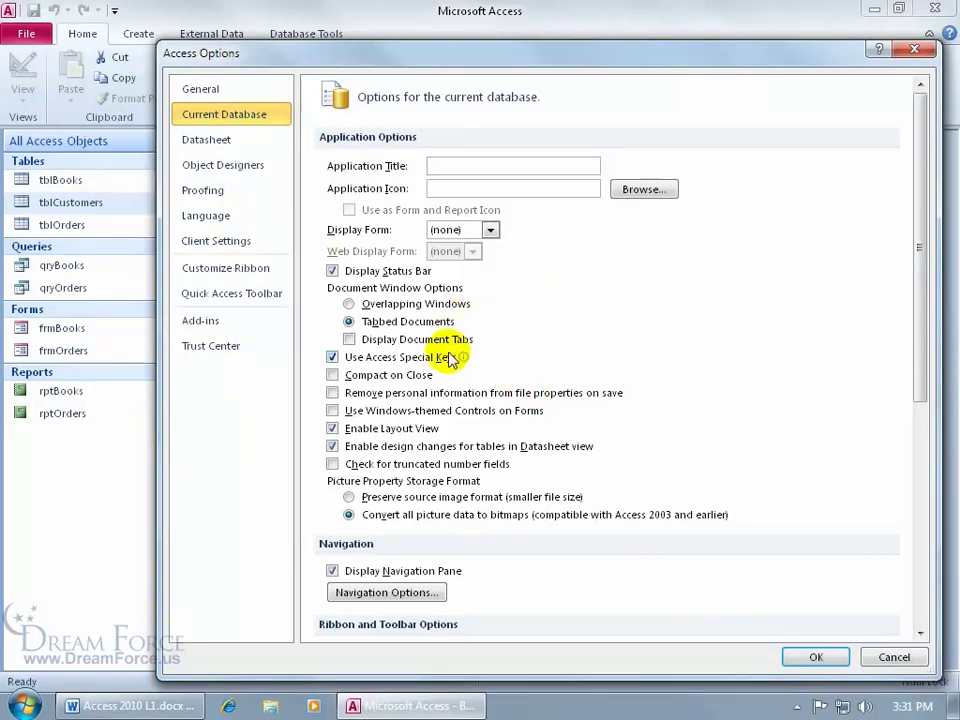
# Step: Apply the window options, close and reopen Books.accdb, and open tblBooks as a tabless datasheet
pyautogui.click(810, 656)
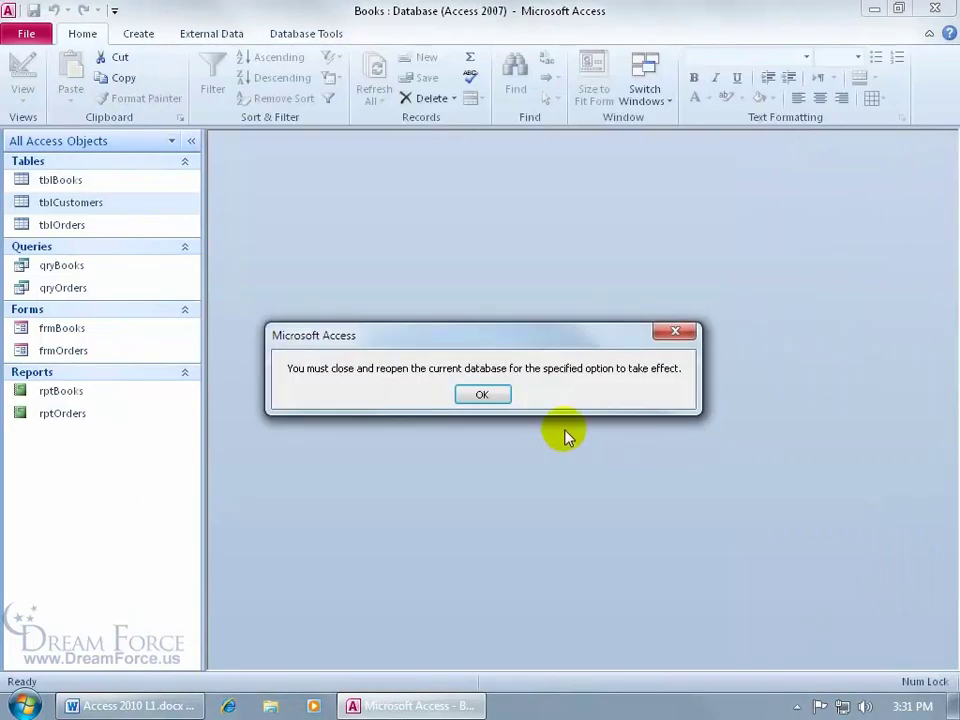
pyautogui.click(481, 396)
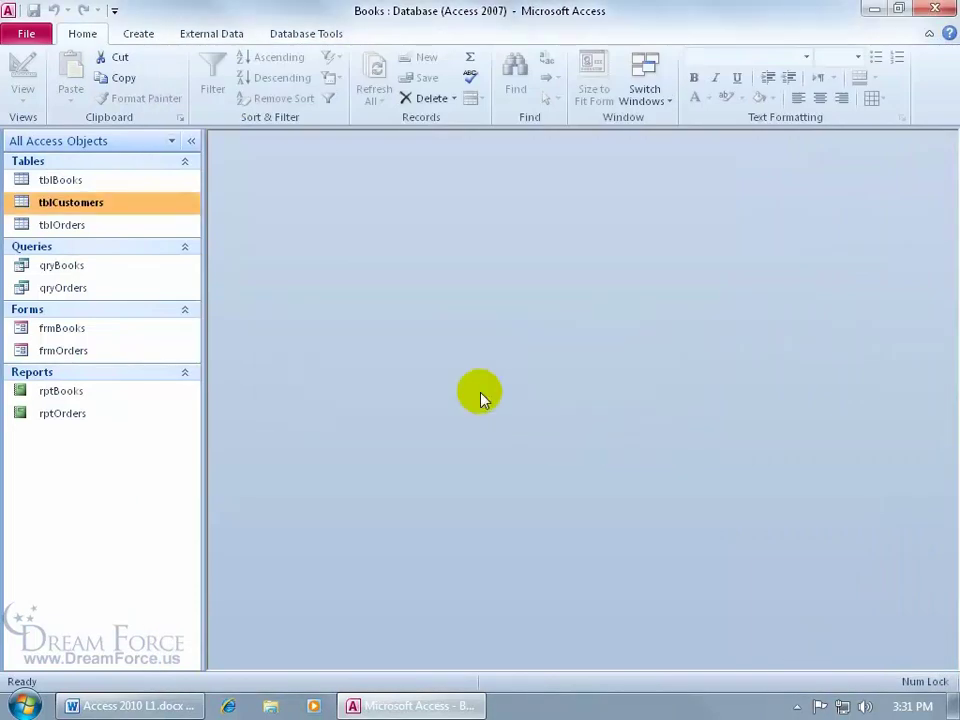
pyautogui.click(28, 28)
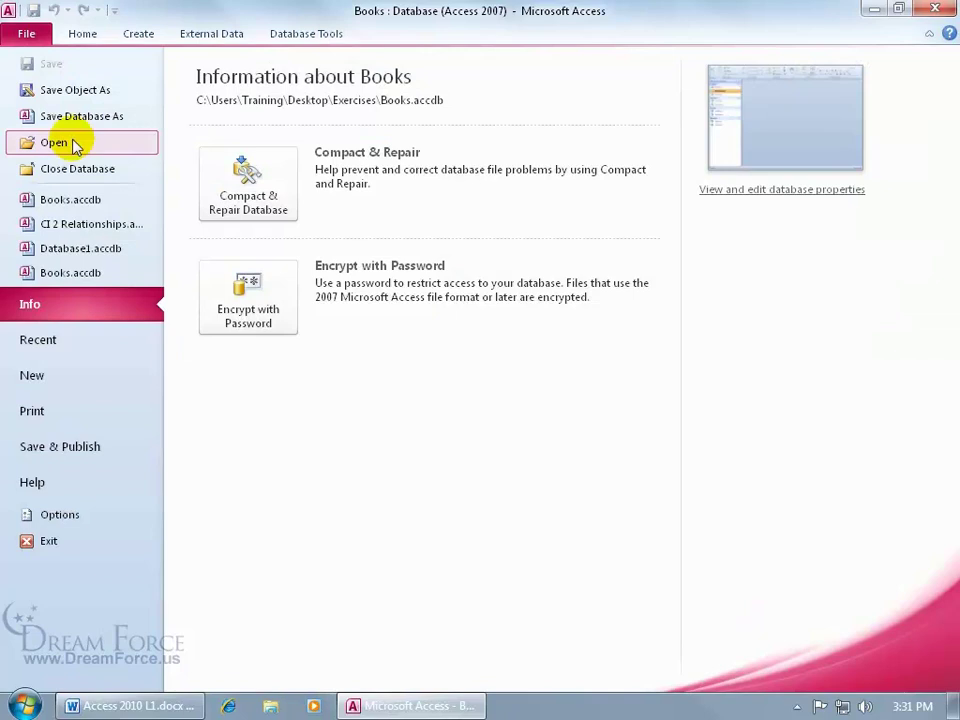
pyautogui.click(78, 170)
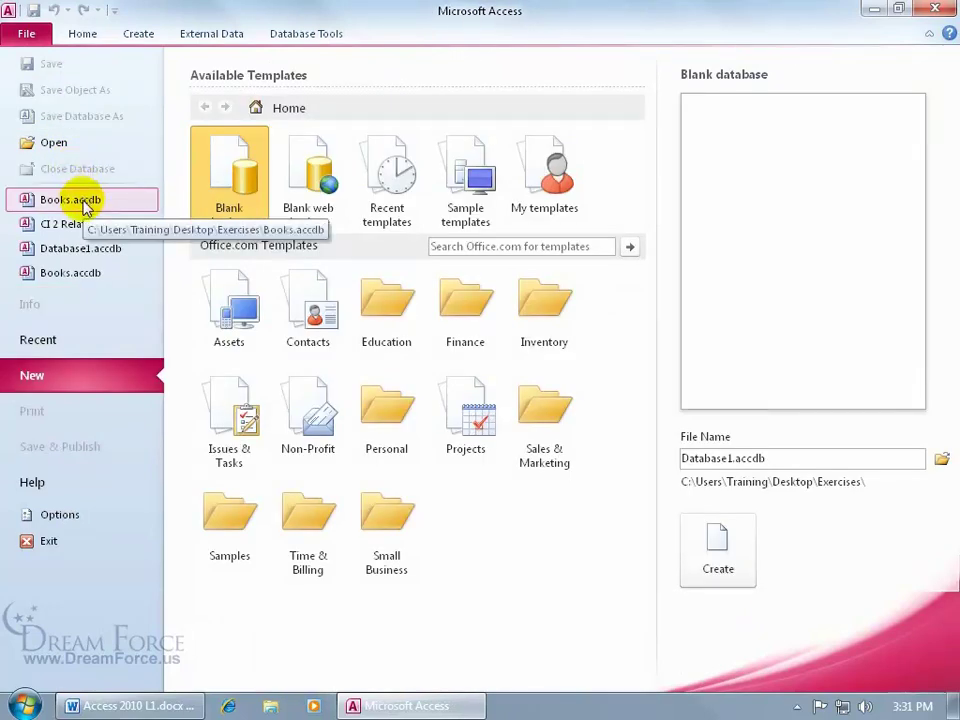
pyautogui.click(84, 206)
pyautogui.doubleClick(81, 186)
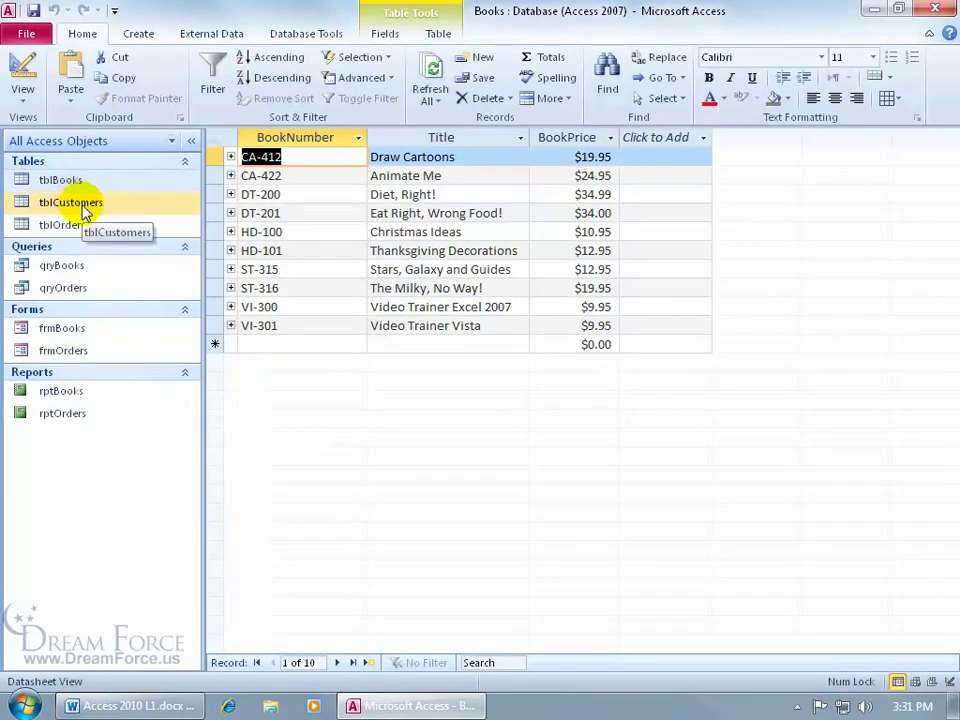
# Step: Open tblCustomers, then restore down and re-maximize the Access window
pyautogui.doubleClick(81, 204)
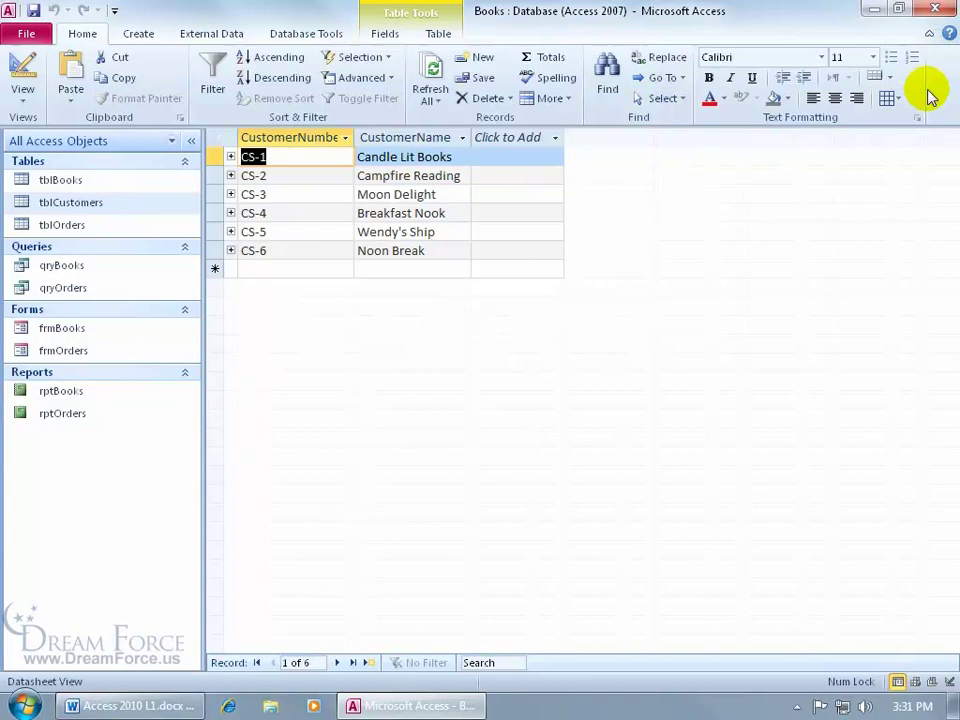
pyautogui.click(897, 8)
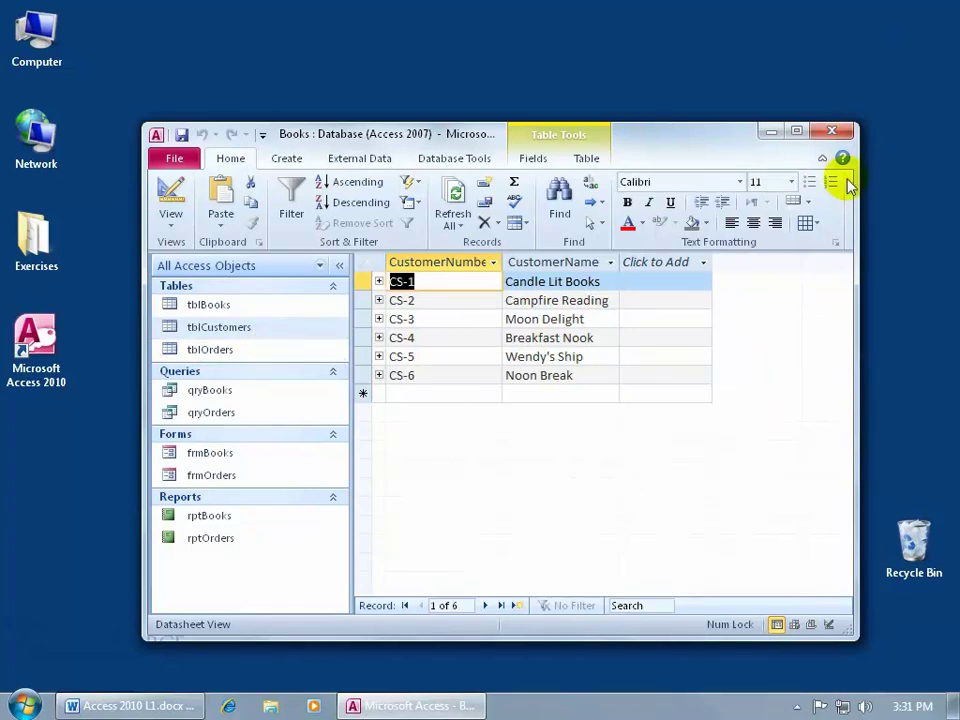
pyautogui.click(796, 131)
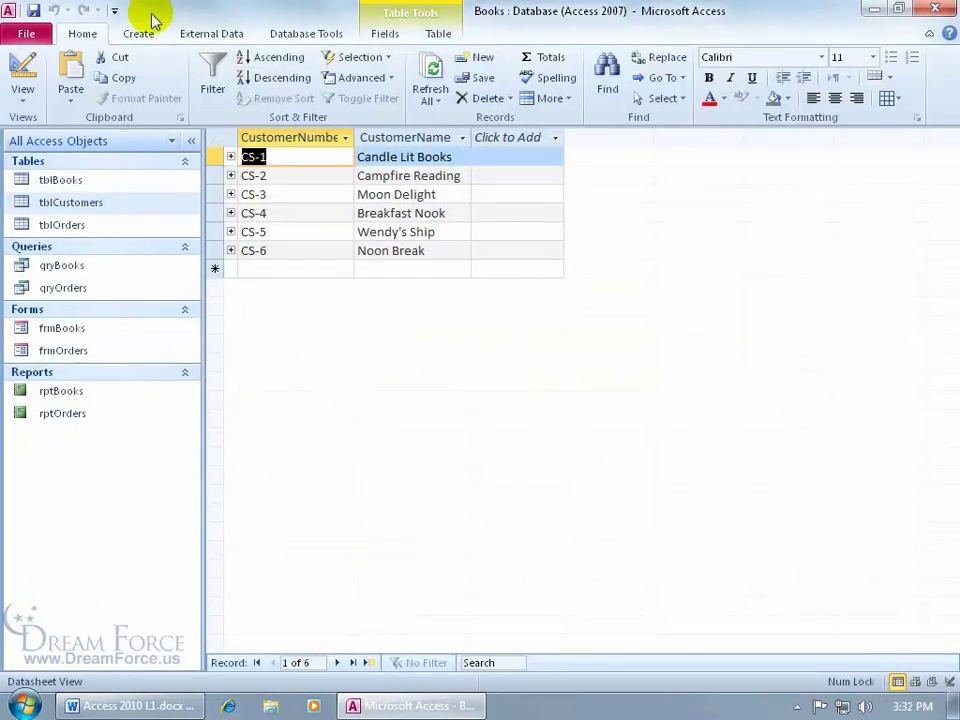
# Step: Add Switch Windows from All Commands to the Quick Access Toolbar list
pyautogui.rightClick(89, 13)
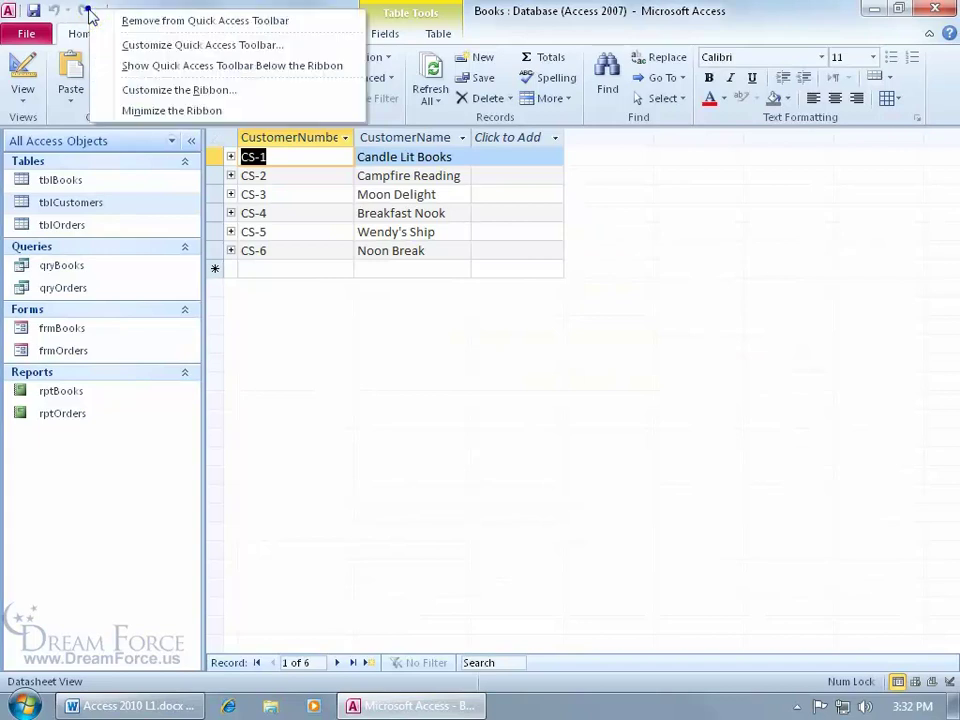
pyautogui.click(144, 44)
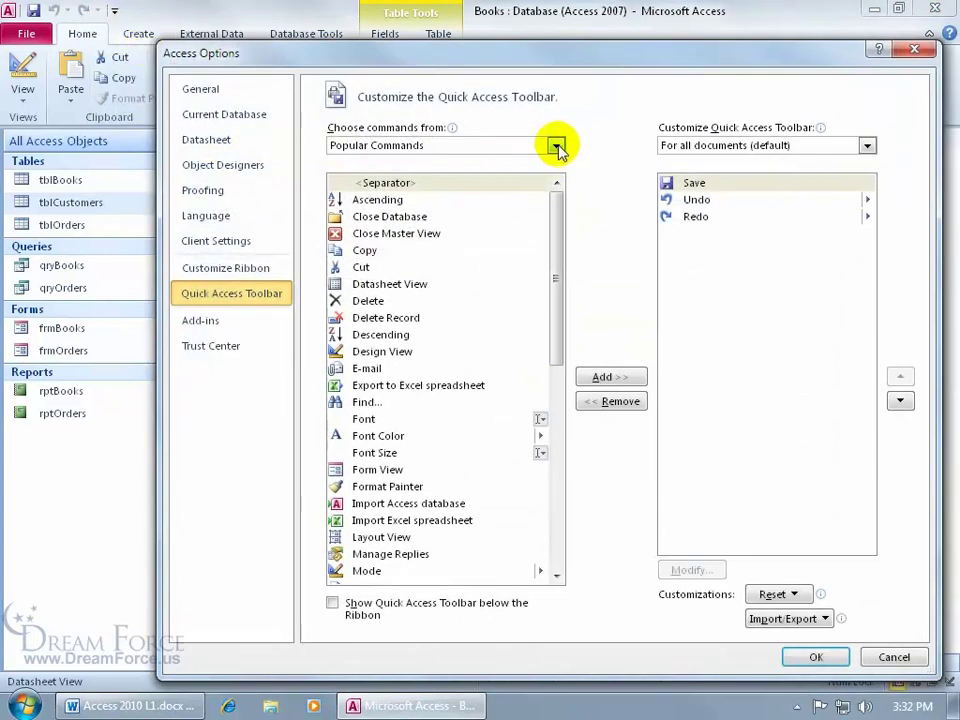
pyautogui.click(556, 145)
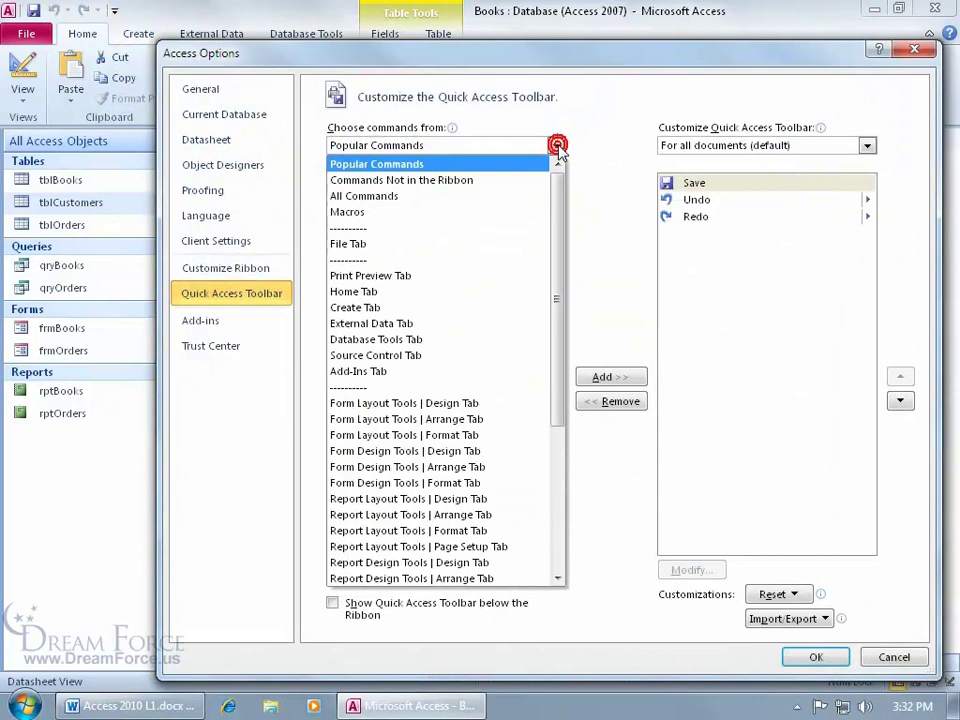
pyautogui.click(527, 201)
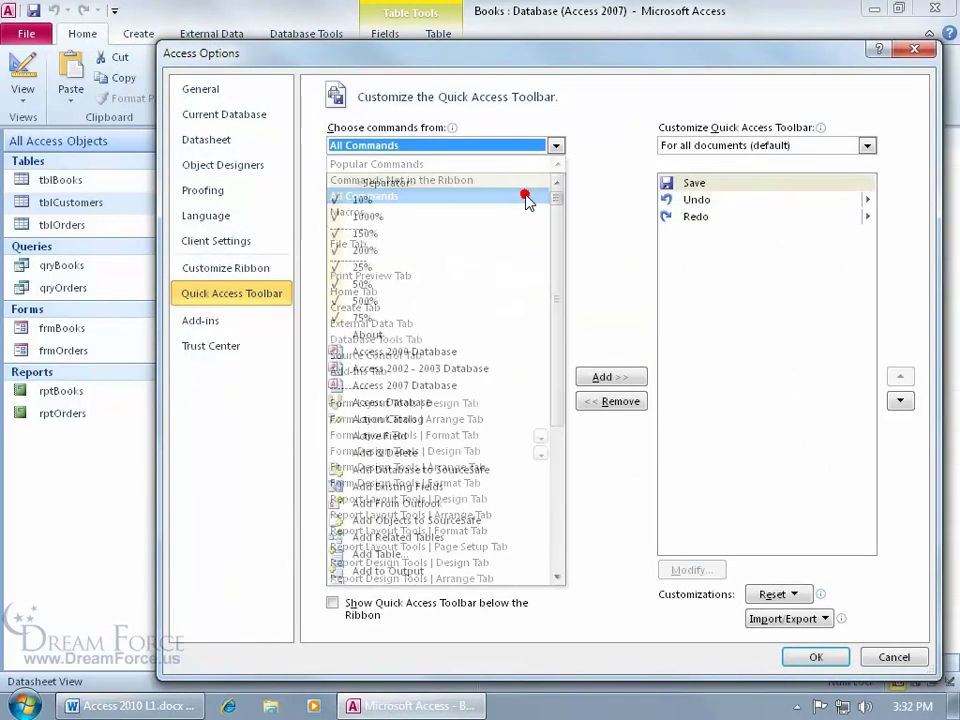
pyautogui.moveTo(557, 197); pyautogui.dragTo(556, 516)
pyautogui.click(392, 462)
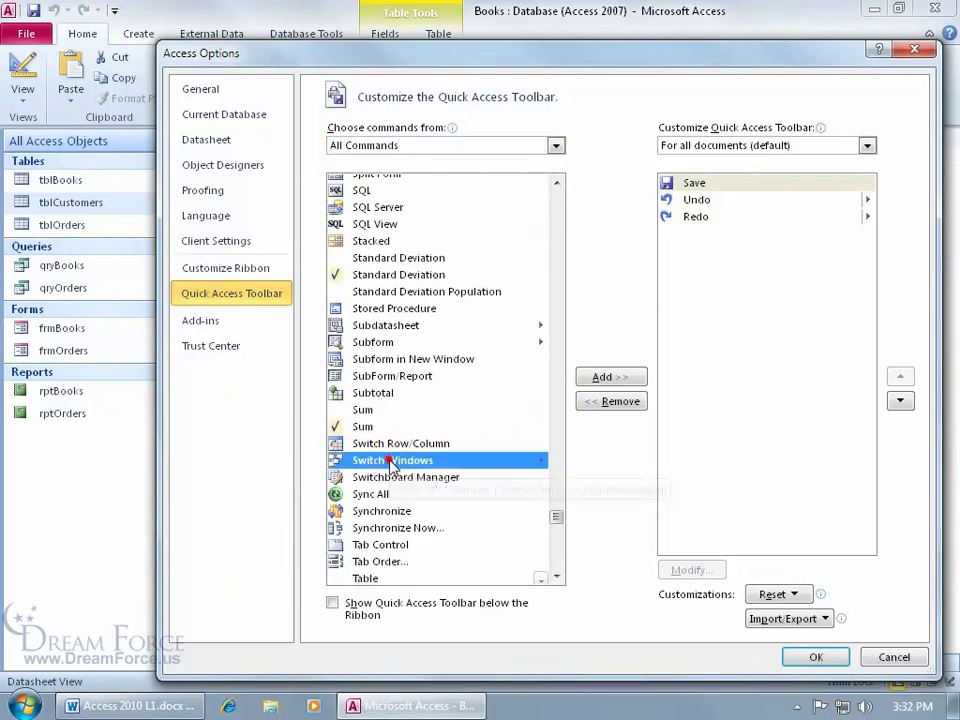
pyautogui.doubleClick(394, 462)
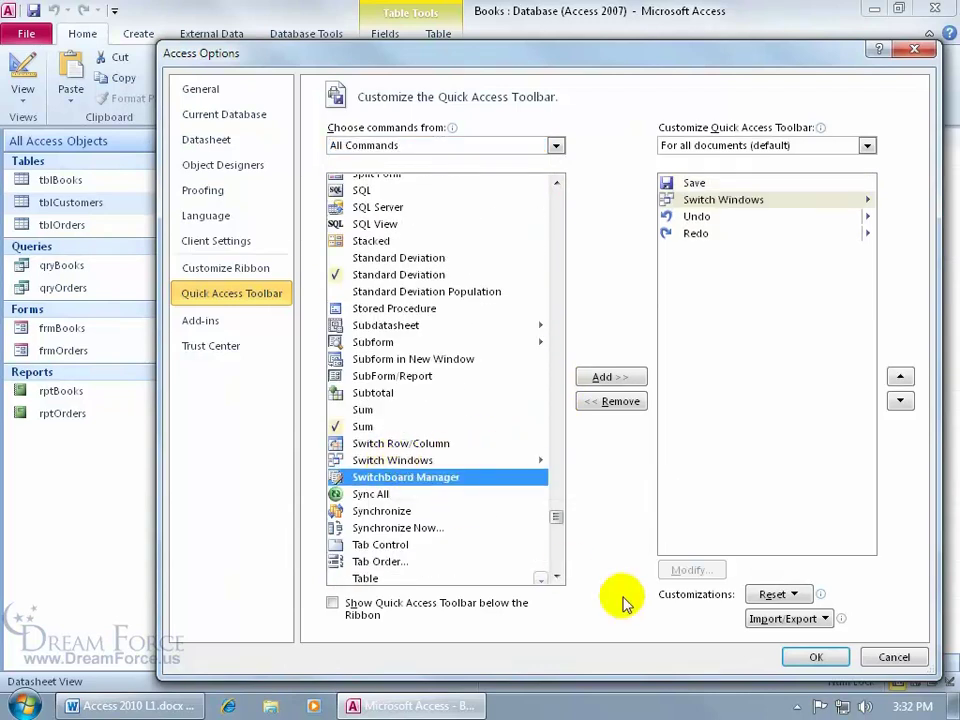
# Step: Move Switch Windows down twice so it sits after Undo and Redo
pyautogui.click(728, 200)
pyautogui.click(899, 403)
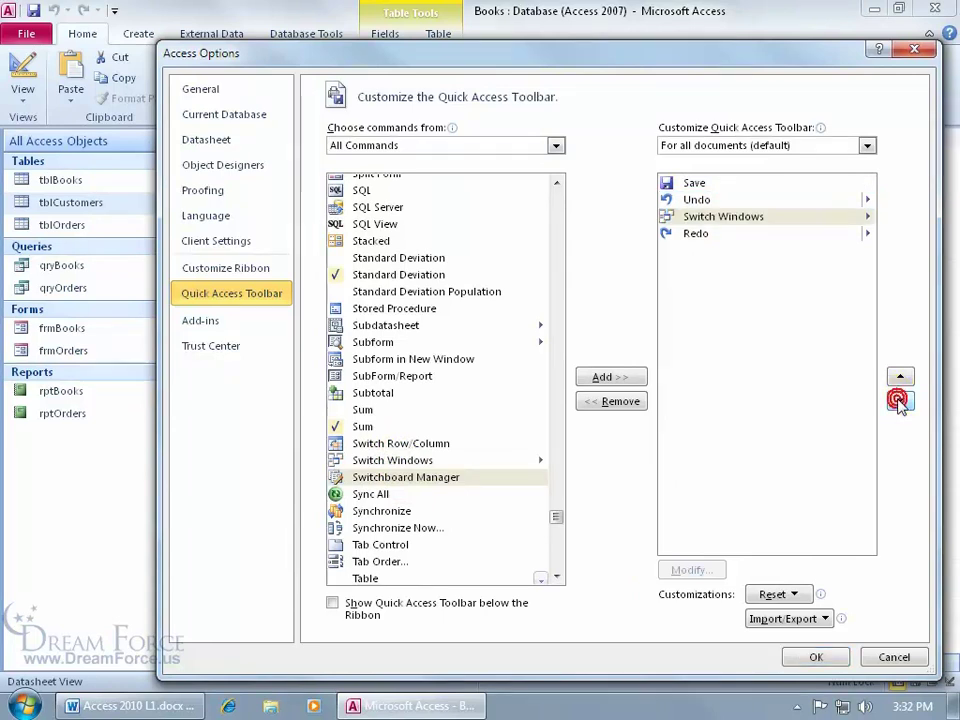
pyautogui.click(899, 403)
pyautogui.click(810, 657)
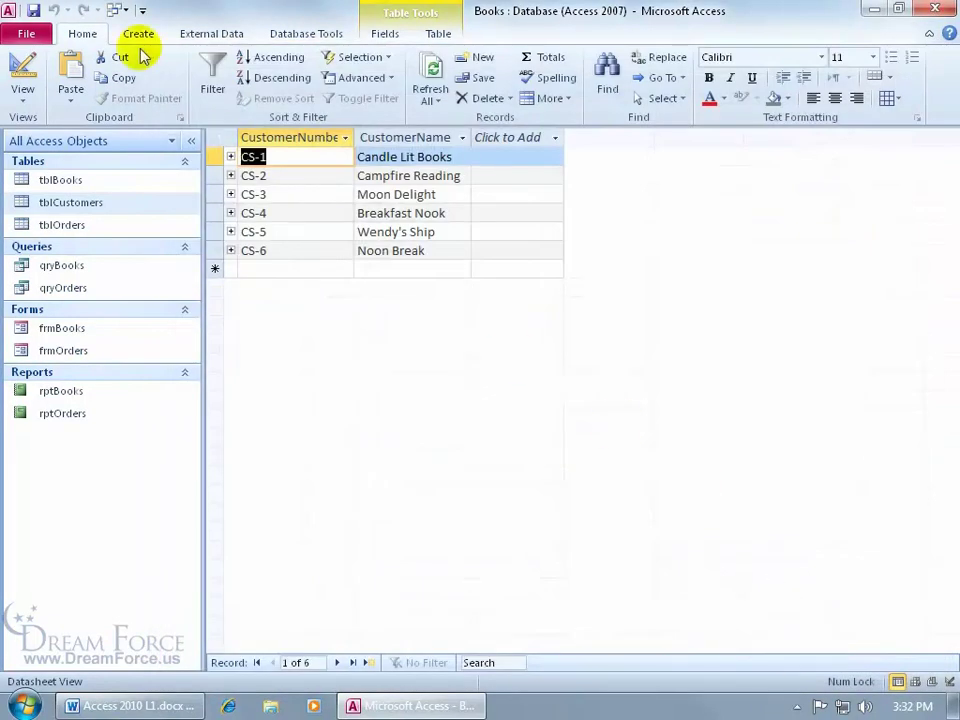
pyautogui.click(120, 10)
pyautogui.click(150, 32)
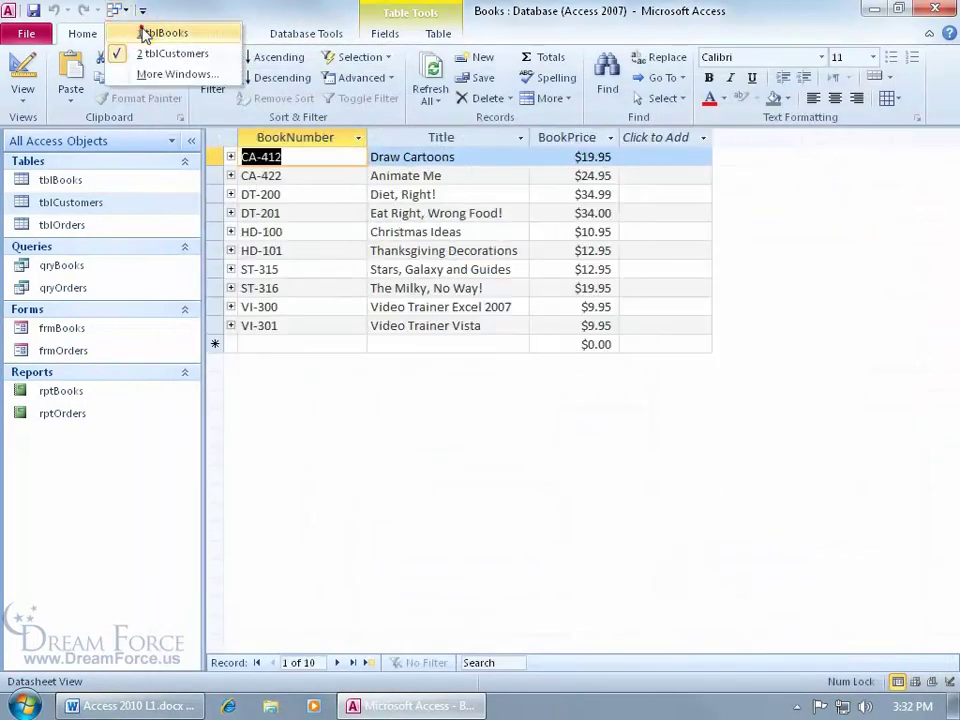
pyautogui.click(120, 12)
pyautogui.click(147, 54)
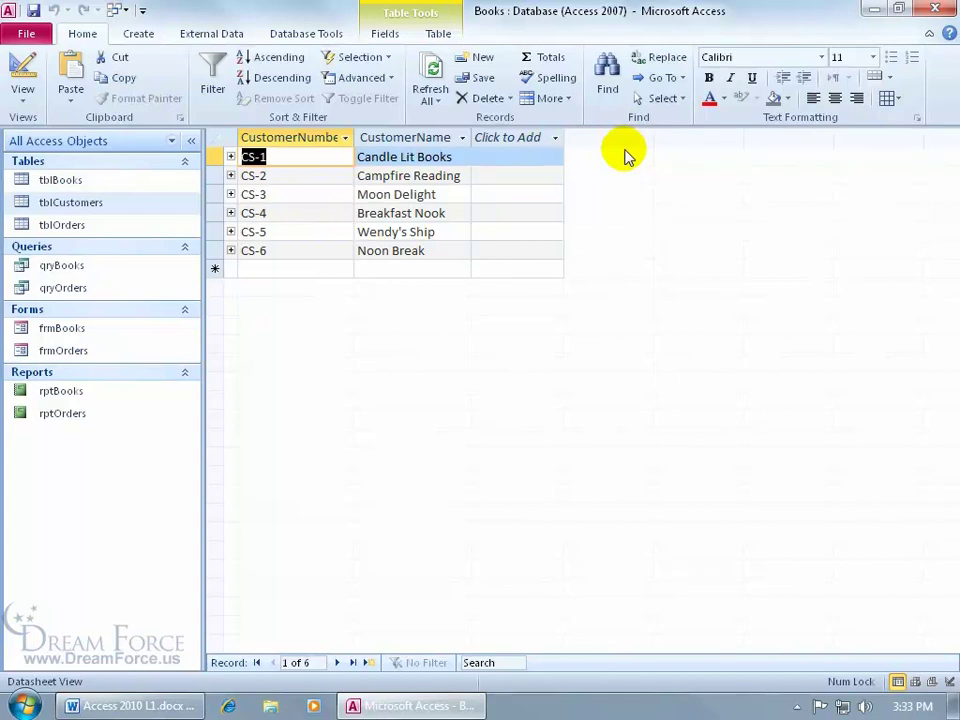
# Step: Turn on Display Document Tabs in the Current Database options and accept the reopen notice
pyautogui.click(26, 32)
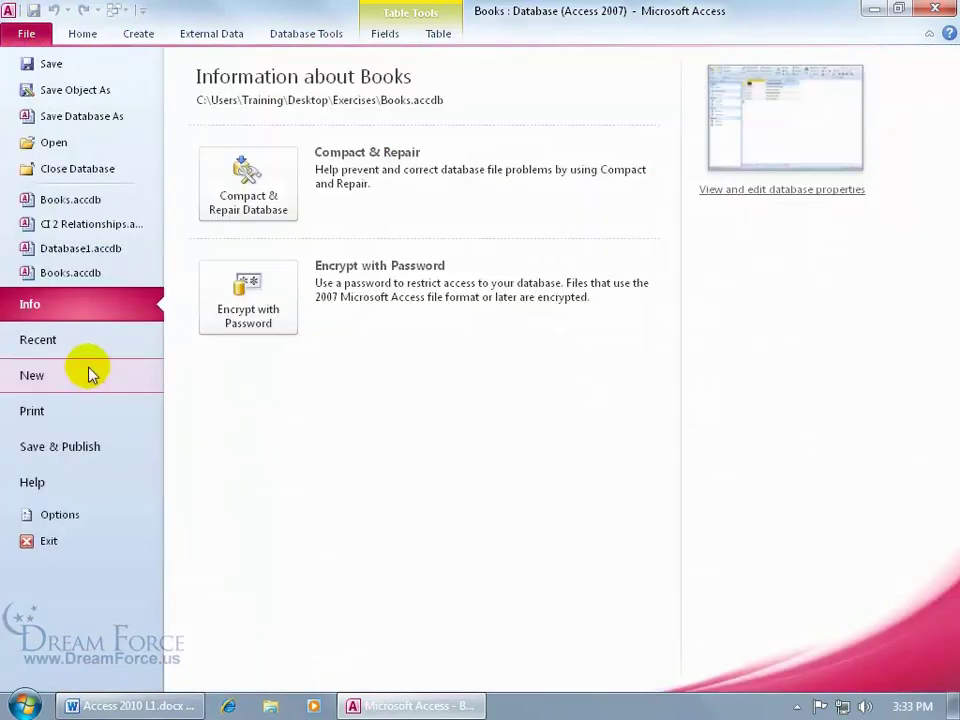
pyautogui.click(72, 517)
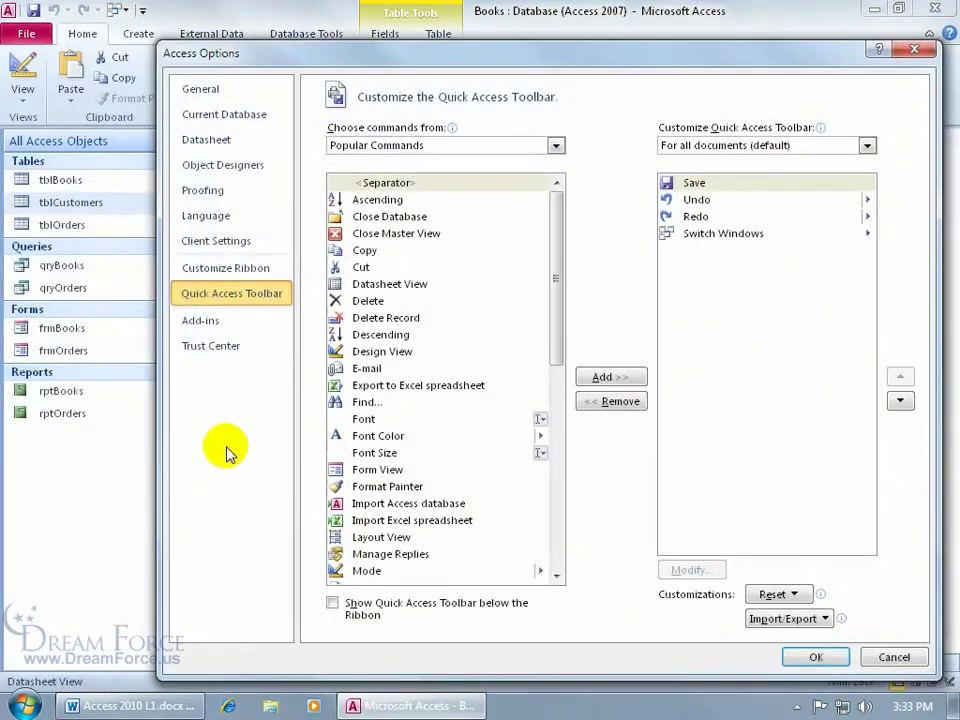
pyautogui.click(231, 119)
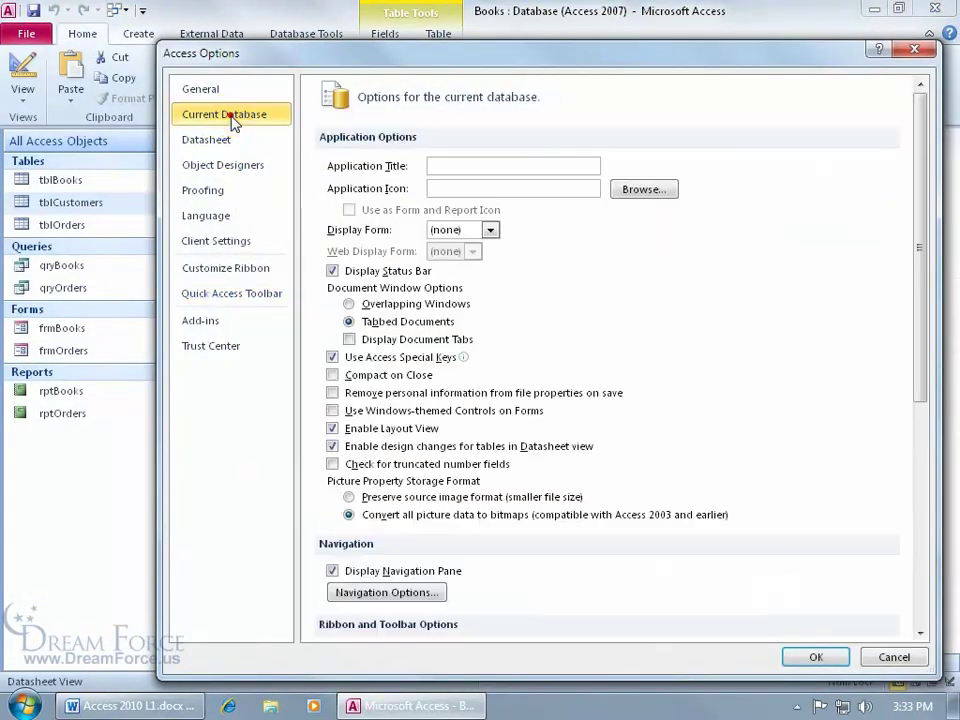
pyautogui.click(350, 339)
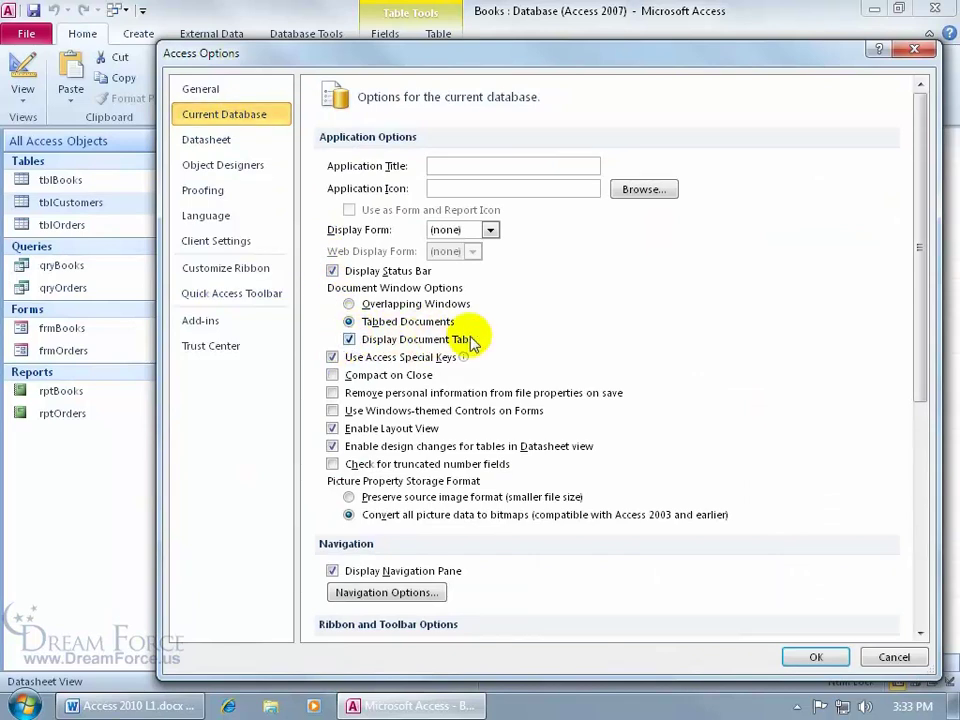
pyautogui.click(818, 658)
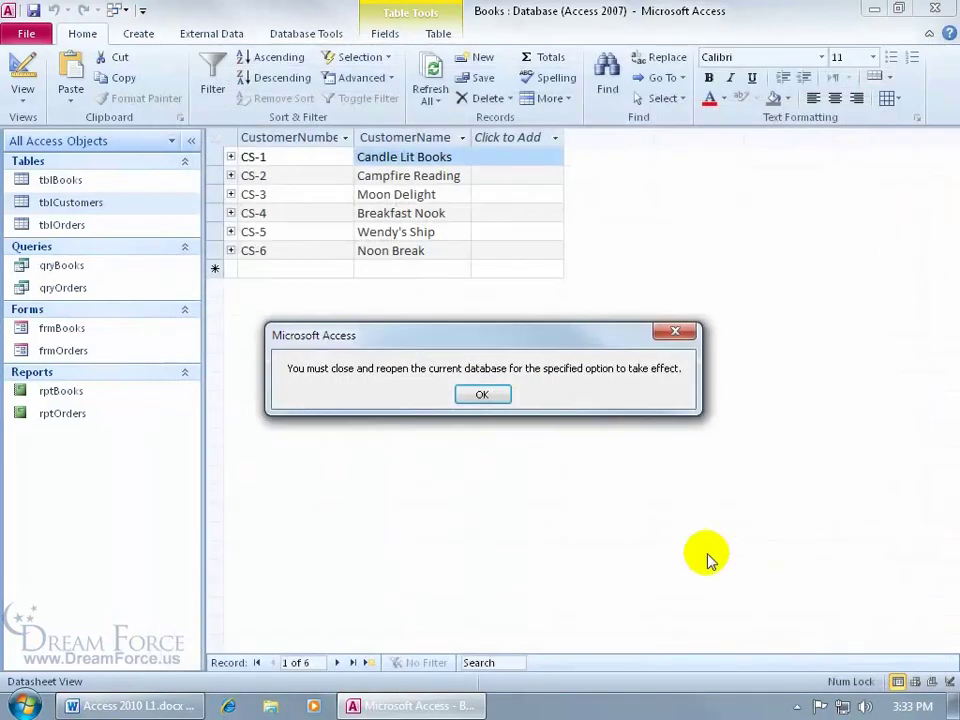
pyautogui.click(483, 396)
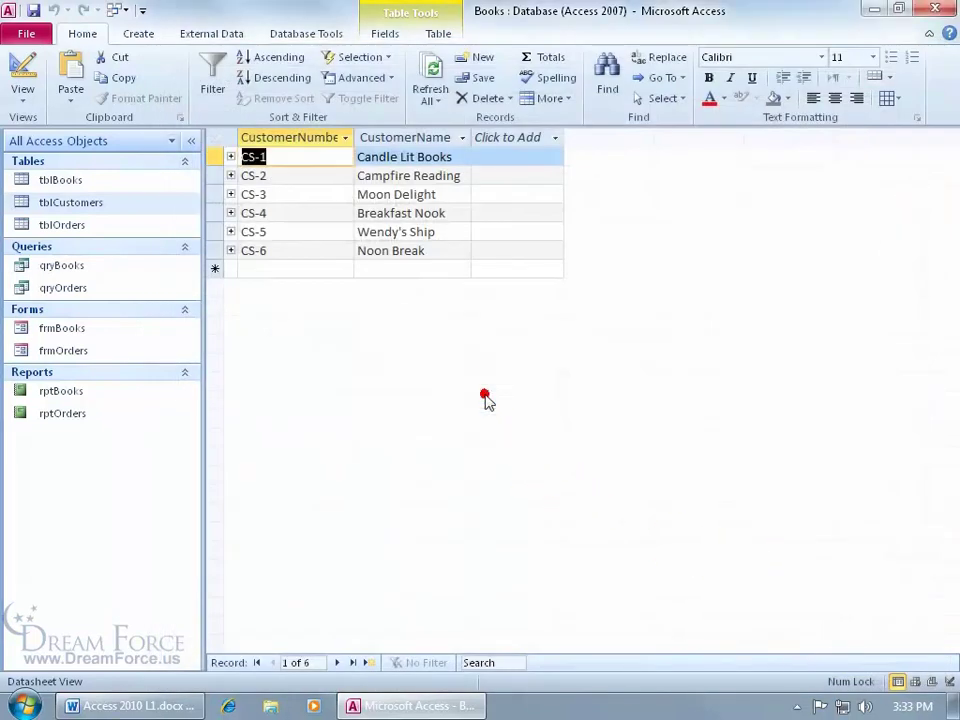
# Step: Close the Books database and reopen Books.accdb from the Exercises folder
pyautogui.click(36, 37)
pyautogui.click(94, 172)
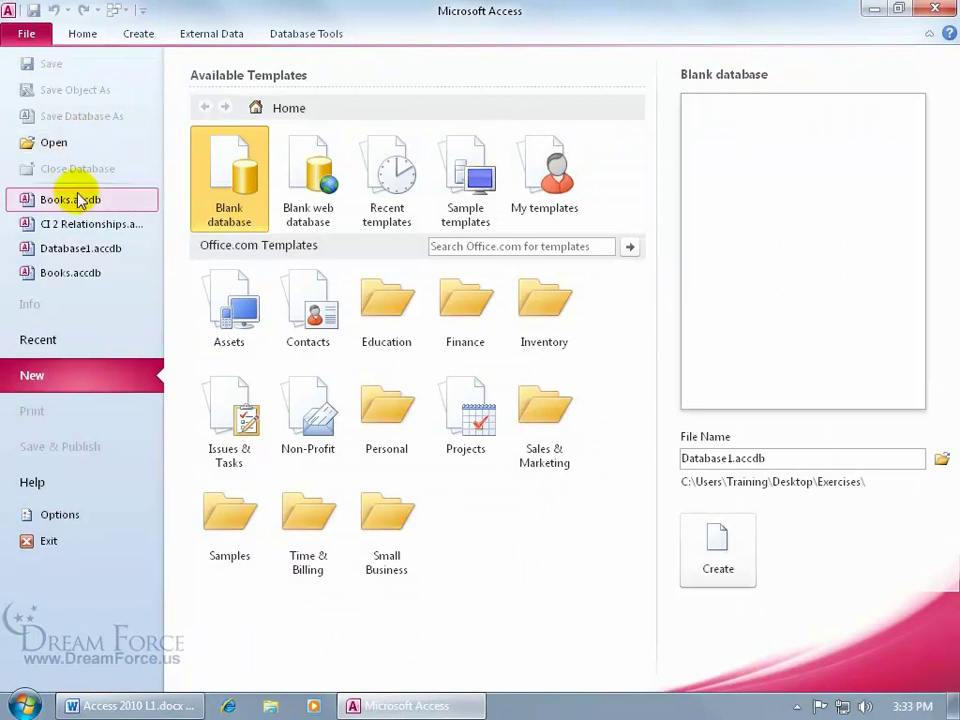
pyautogui.click(52, 143)
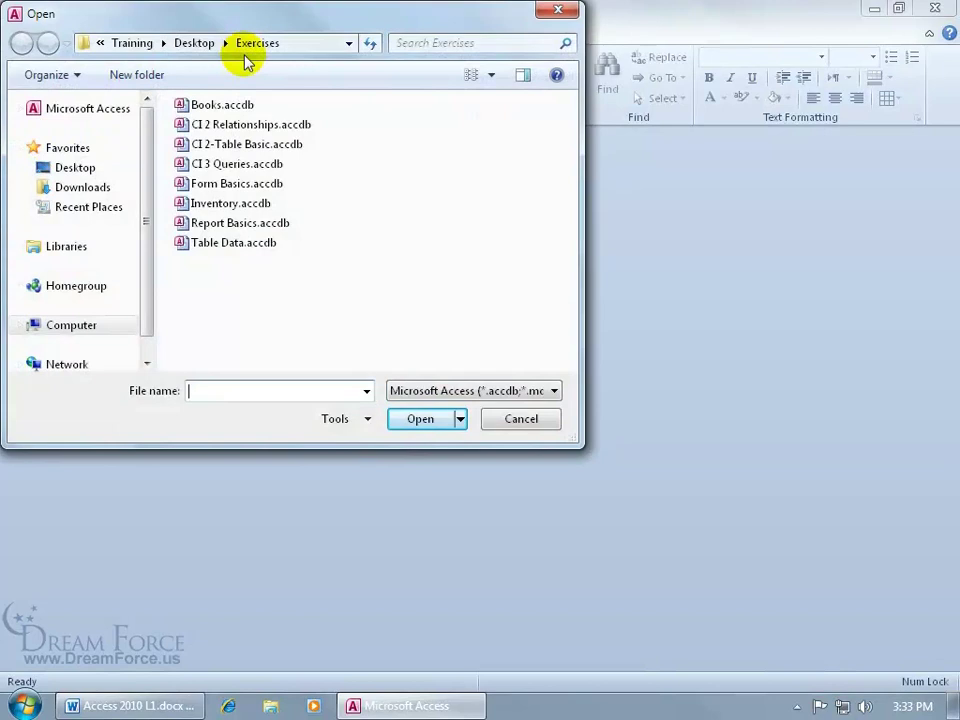
pyautogui.doubleClick(215, 108)
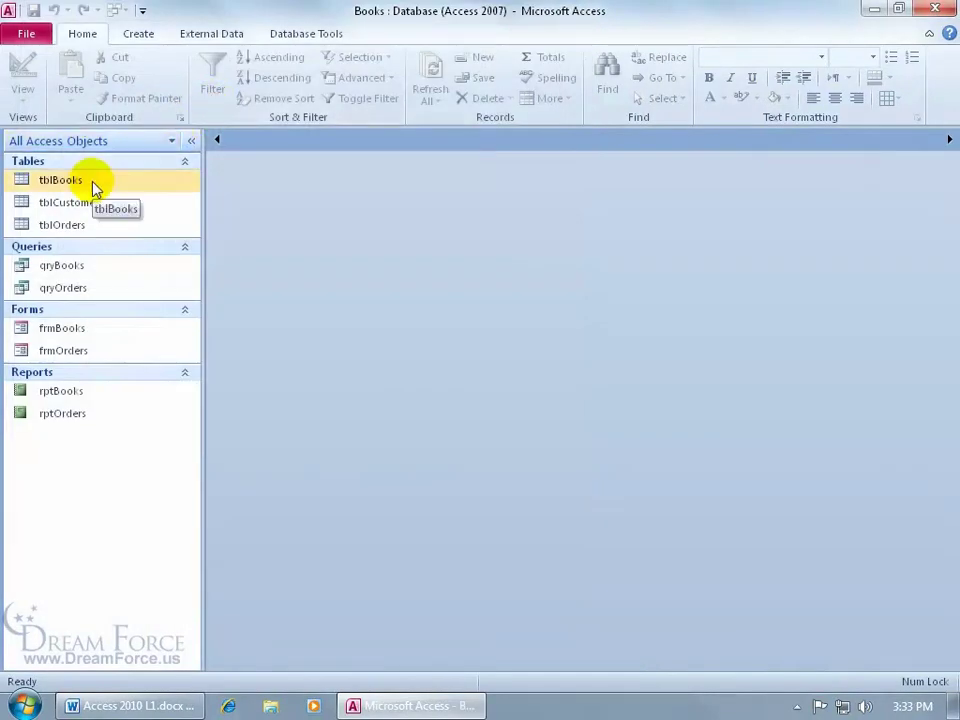
# Step: Open tblBooks and tblCustomers from the Navigation Pane so each appears as its own document tab
pyautogui.doubleClick(93, 188)
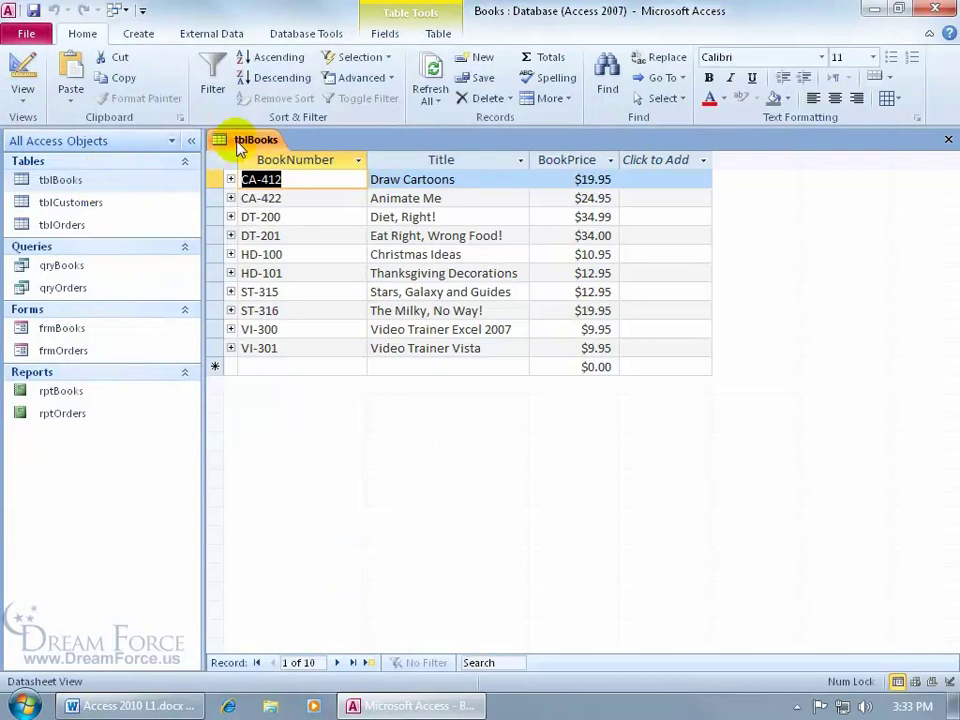
pyautogui.doubleClick(145, 204)
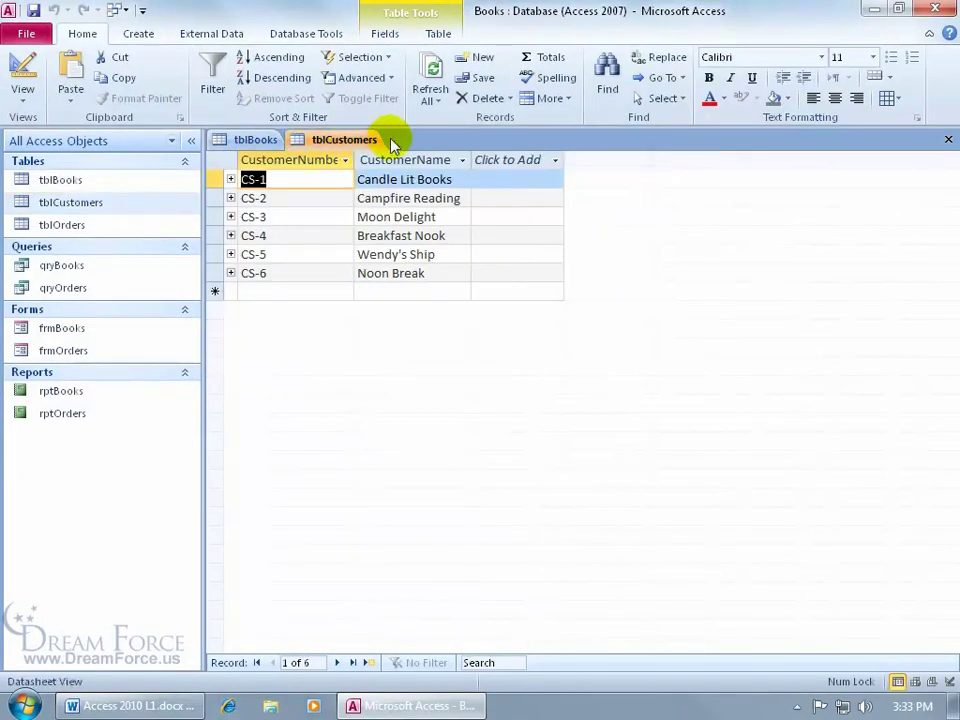